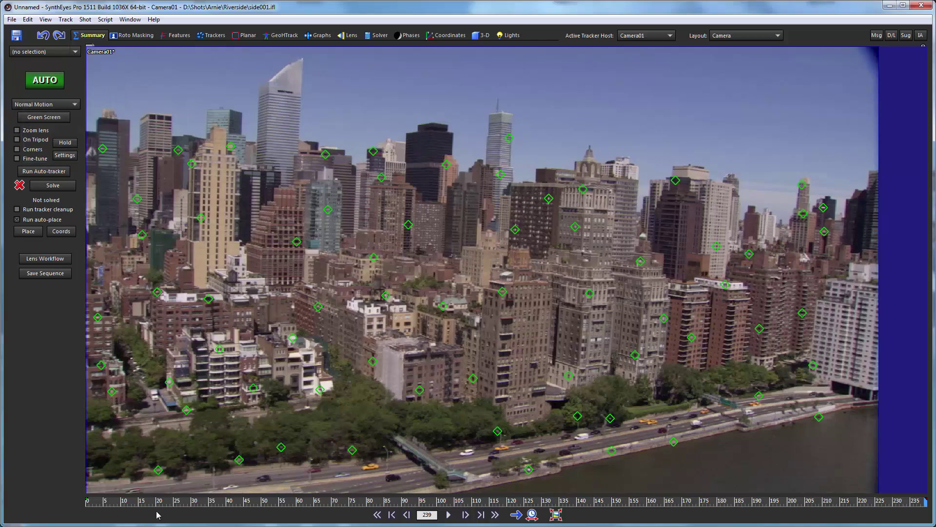
Delete the auto trackers on the road traffic around frame 65, scrub the shot to check other road trackers, and return to frame 0.
left_click(356, 504)
left_click_drag(357, 504, 316, 502)
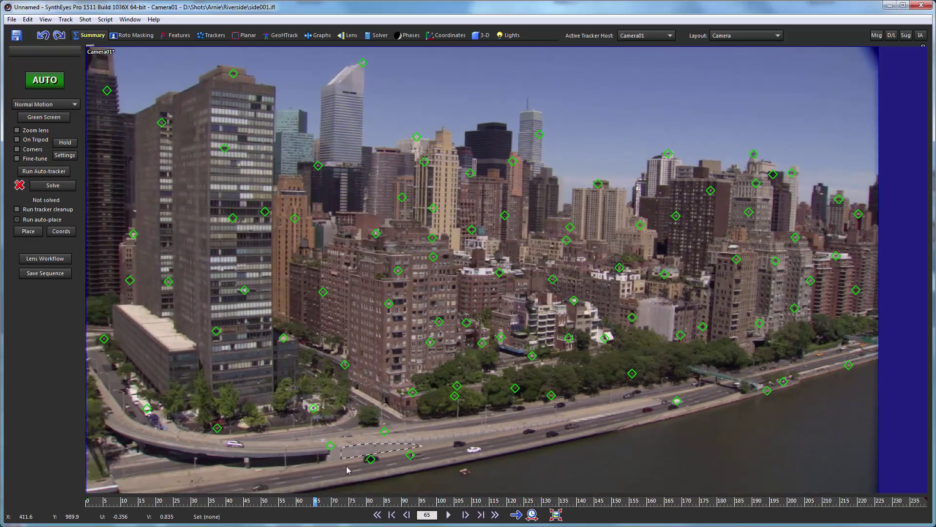
left_click_drag(344, 470, 344, 470)
key("Delete")
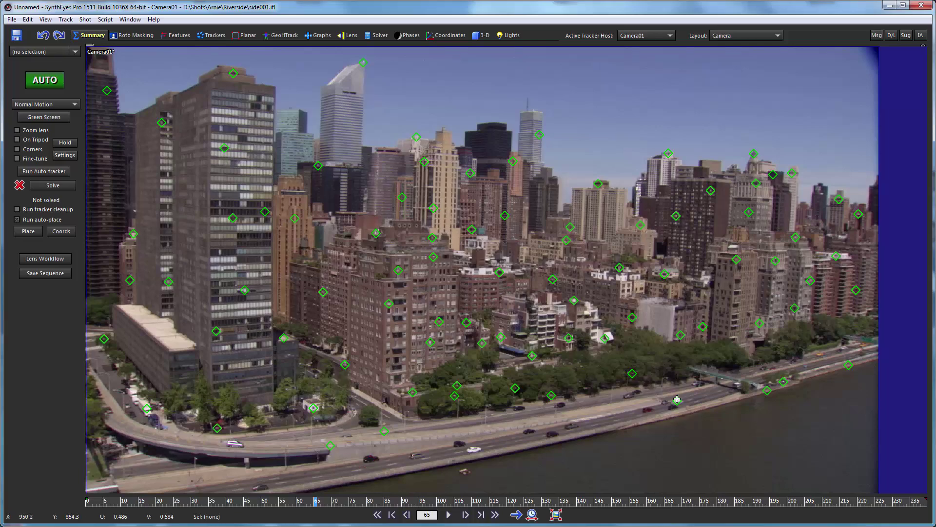
mouse_move(330, 506)
left_mouse_down()
mouse_move(926, 504)
mouse_move(140, 502)
left_mouse_up()
left_click_drag(720, 389, 707, 430)
key("Home")
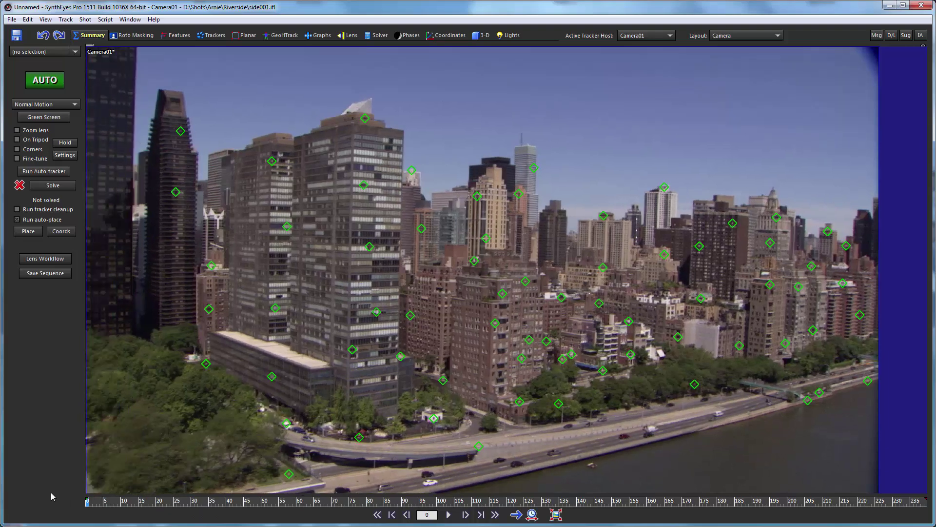
Solve the camera in Automatic mode and play back the shot to check the solved tracker points.
left_click(375, 36)
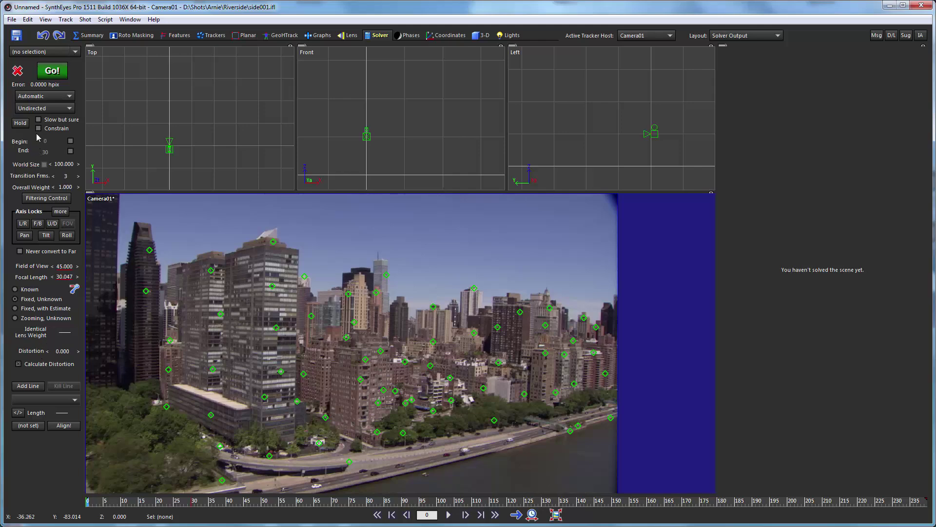
left_click(50, 71)
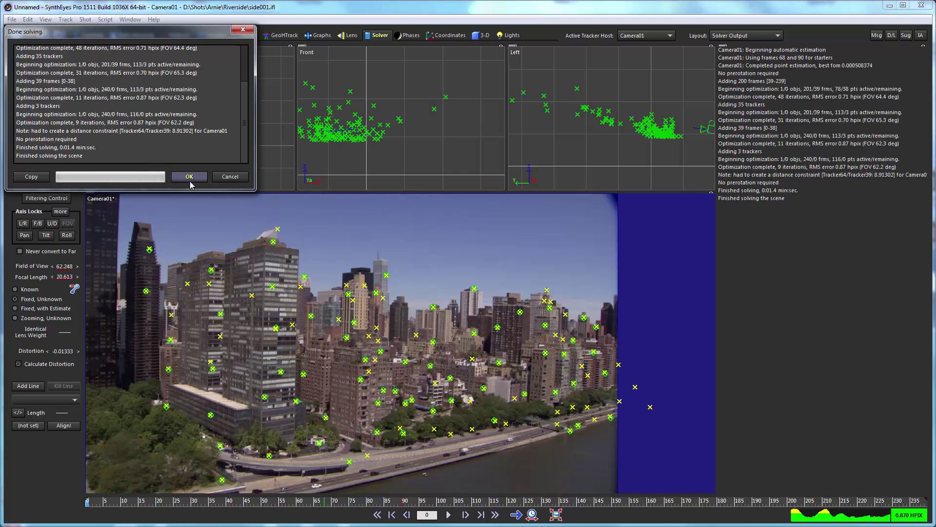
left_click(189, 178)
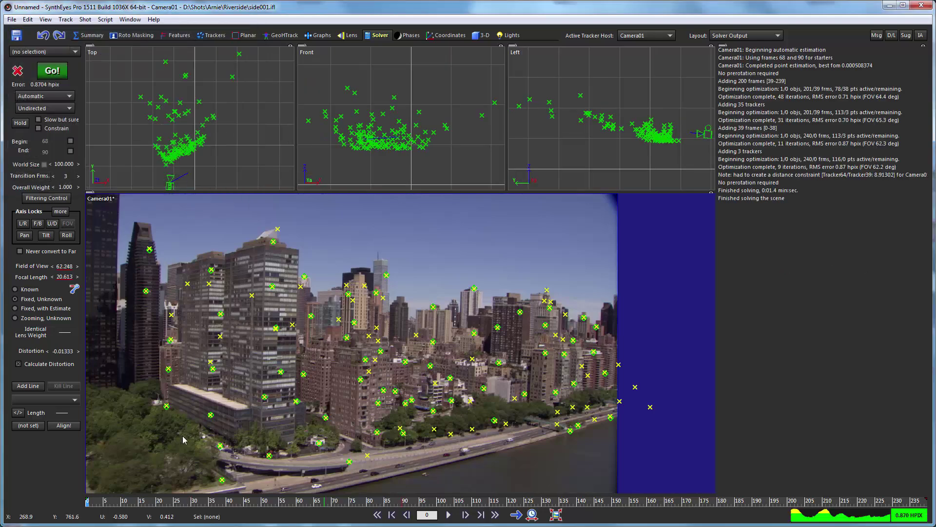
key("space")
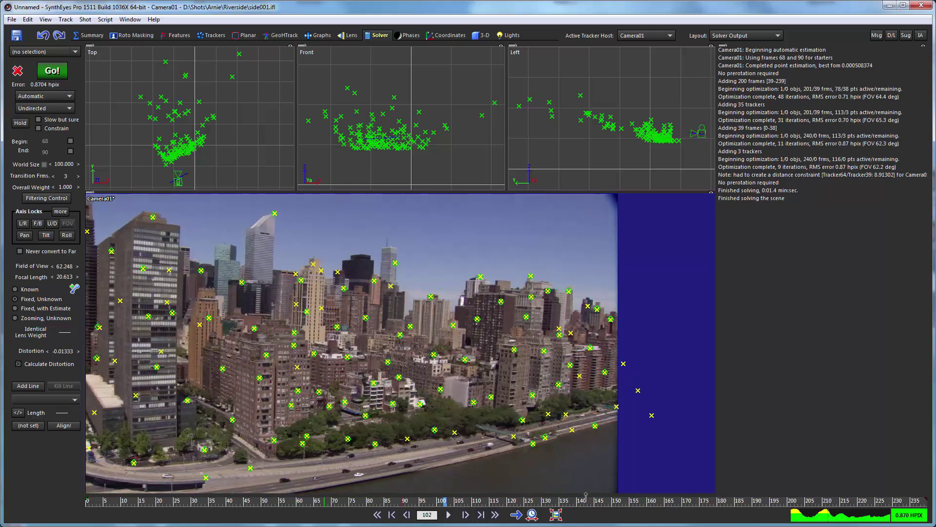
key("space")
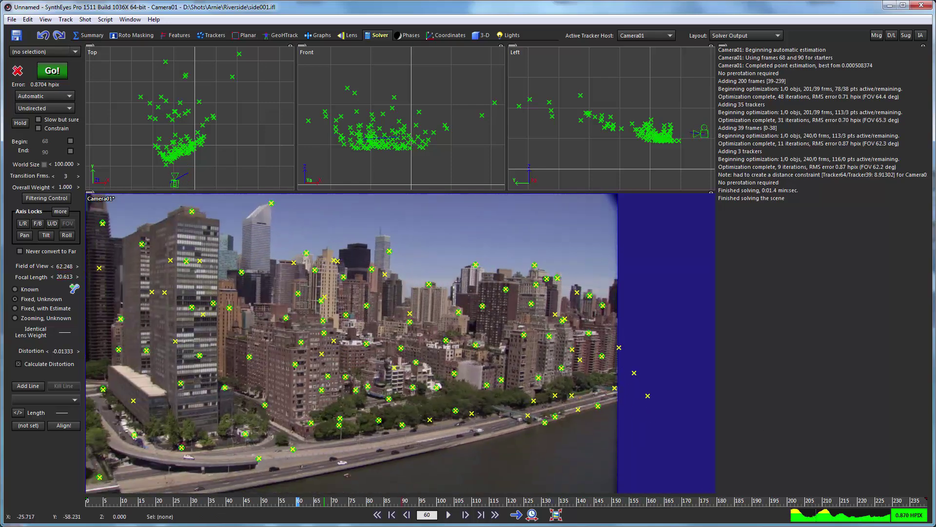
Select the high-error trackers in tracker cleanup, inspect them across the shot, and apply the fix with the error threshold at 30.
left_click(65, 19)
left_click(87, 40)
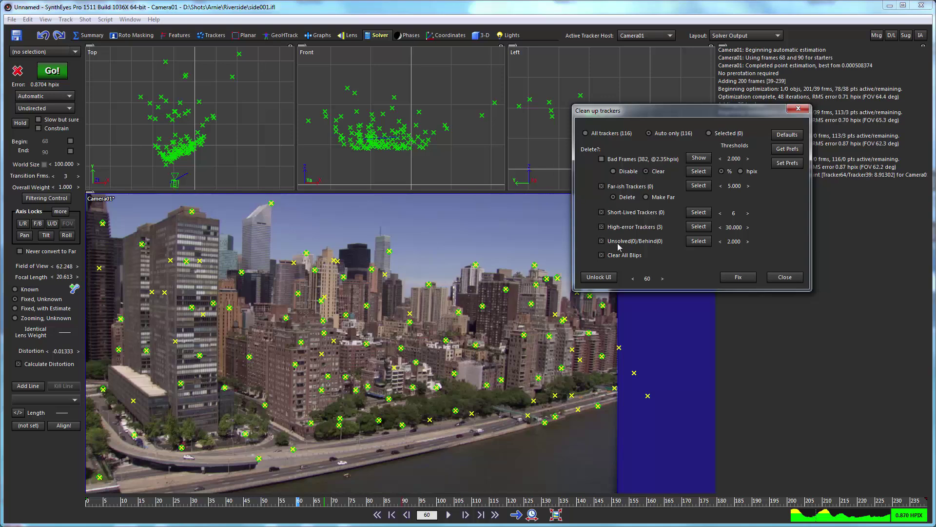
left_click(699, 226)
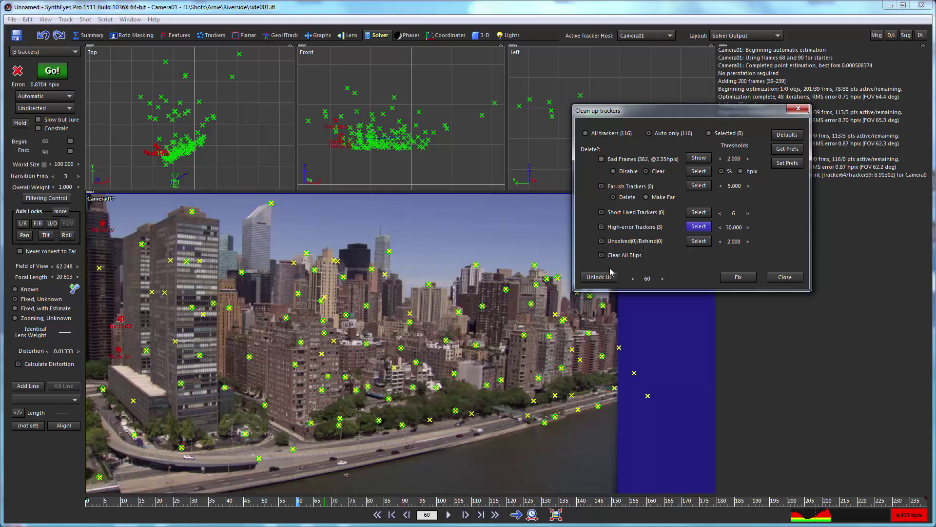
left_click_drag(642, 282, 443, 226)
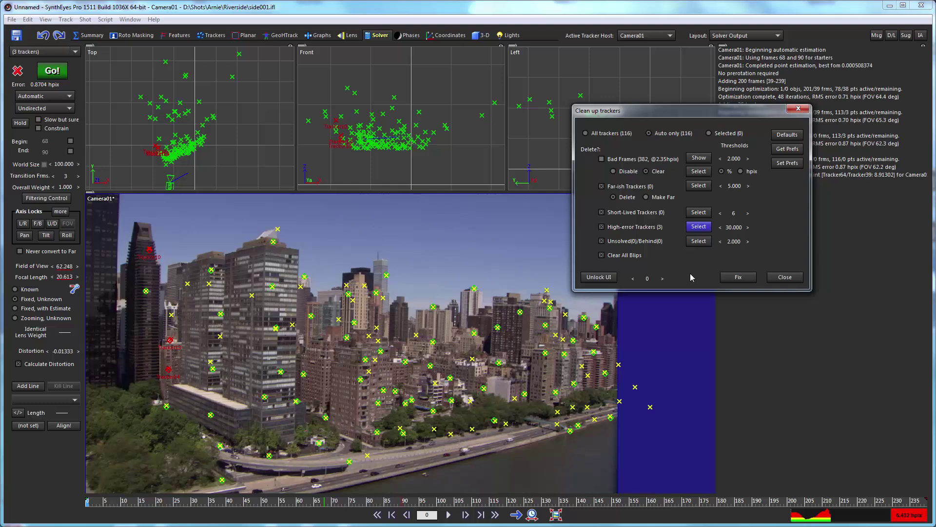
left_click(735, 278)
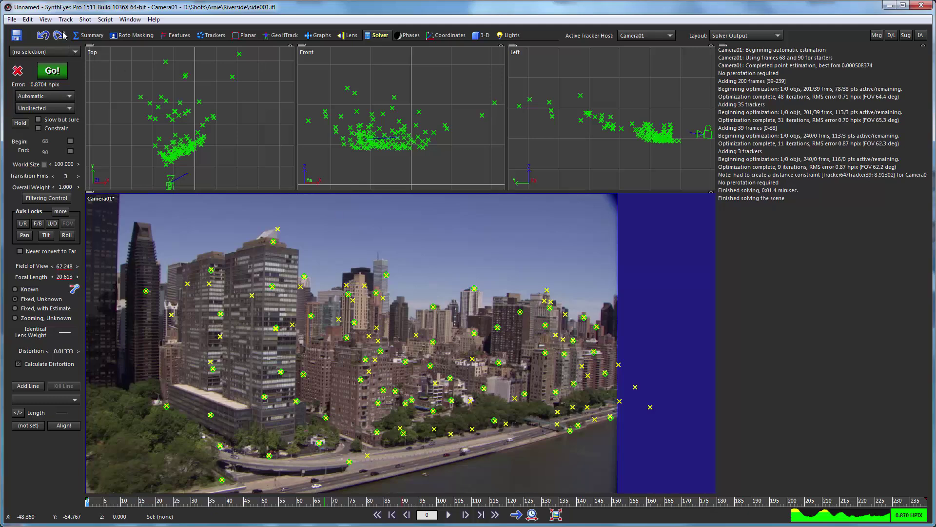
Re-solve the camera with the cleaned-up trackers and scrub through the shot to check it, ending at frame 0.
left_click(52, 71)
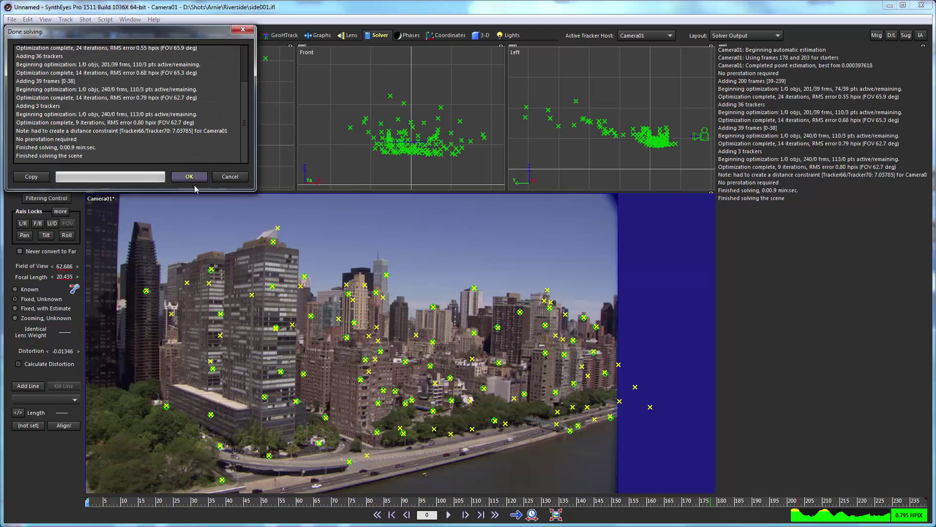
left_click(189, 180)
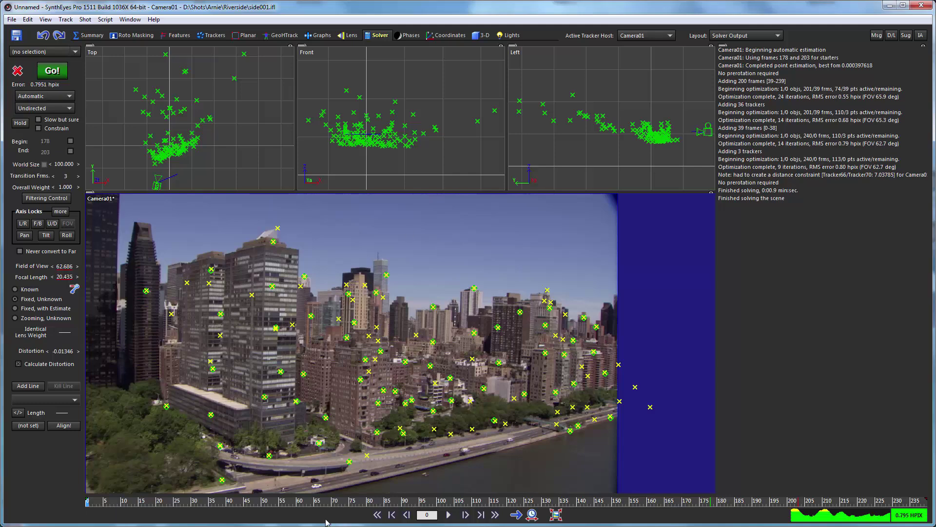
left_click(304, 504)
left_click_drag(304, 504, 277, 503)
left_click_drag(231, 482, 346, 487)
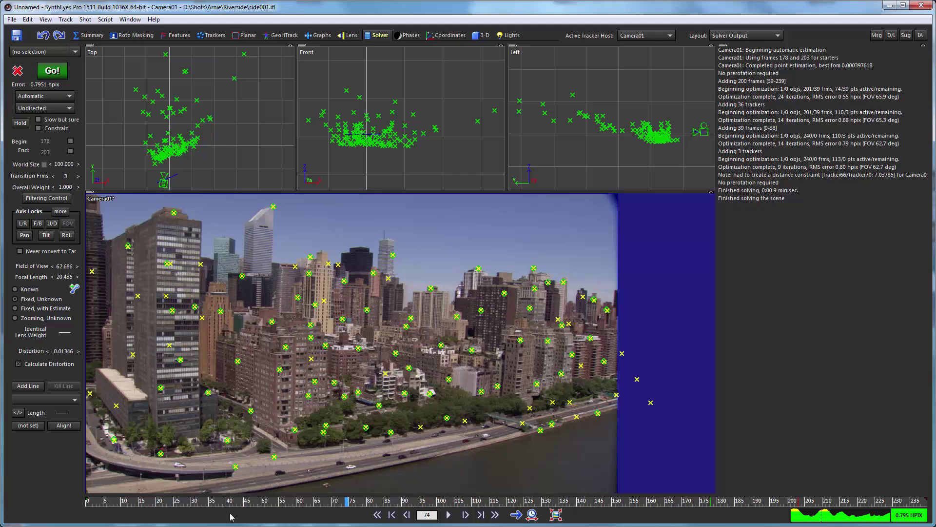
left_click_drag(216, 507, 84, 505)
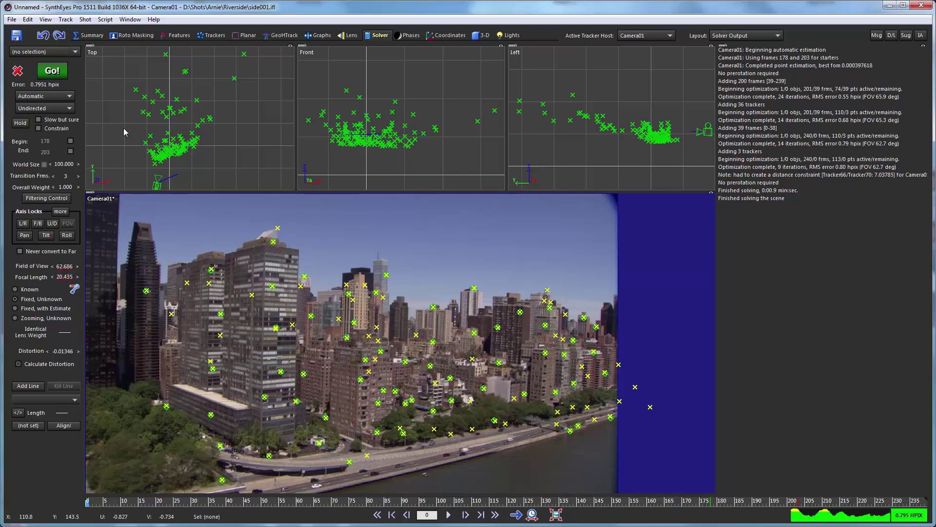
Run the Lens Workflow with a margin of 4 to undistort the footage, and scrub through the shot to inspect it.
left_click(94, 36)
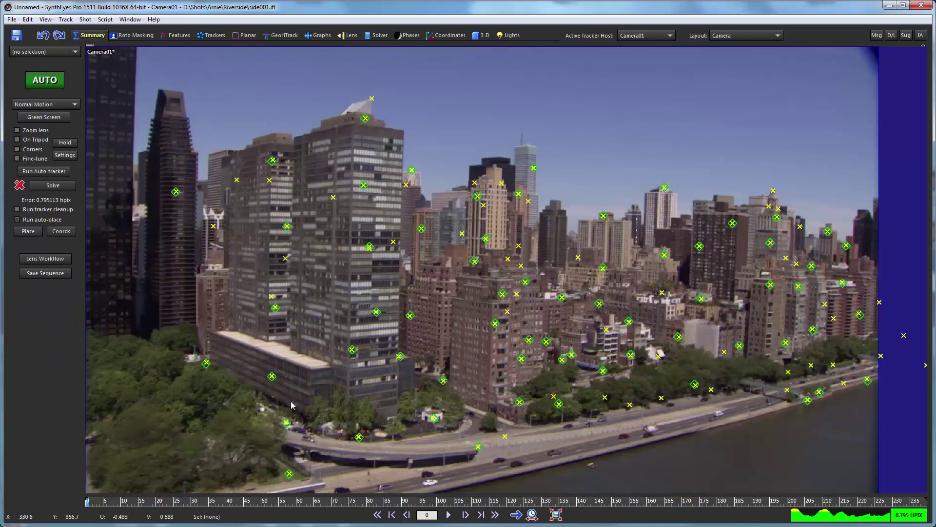
left_click(40, 263)
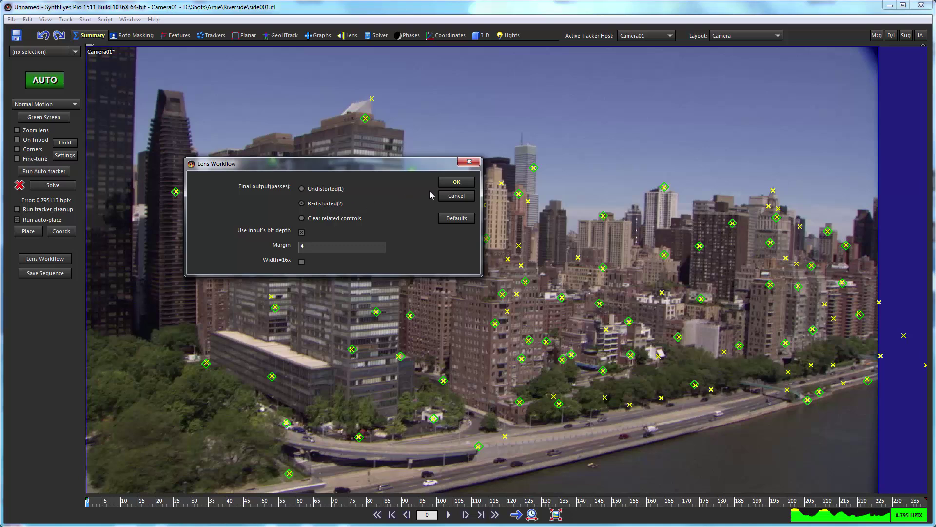
left_click(443, 183)
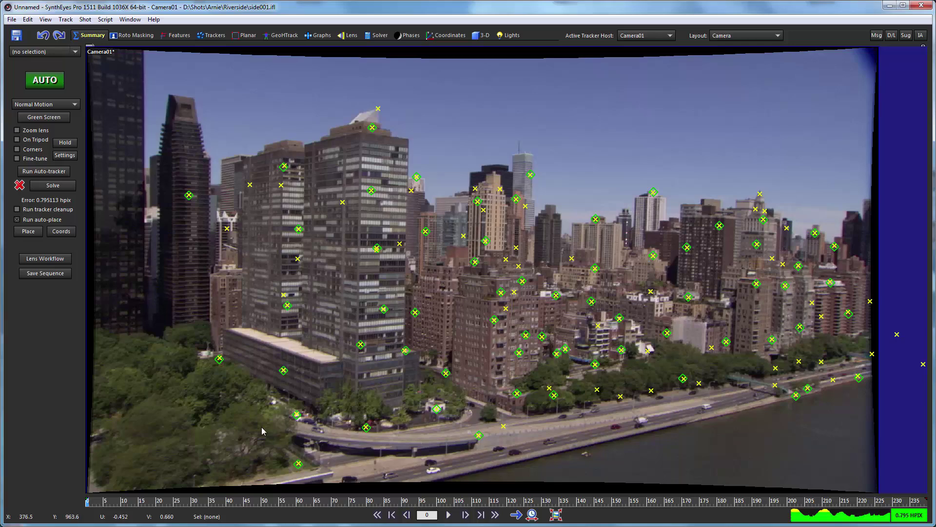
left_click(592, 501)
left_click_drag(665, 506, 545, 482)
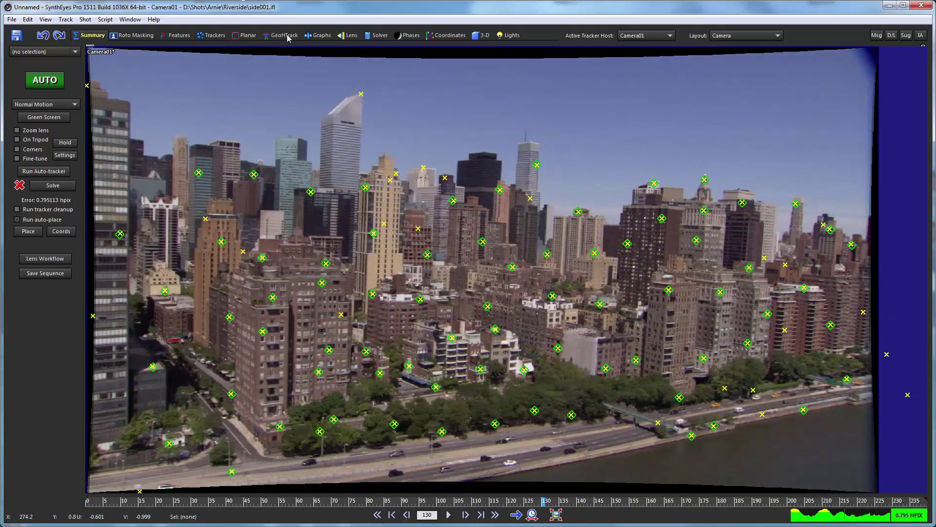
Switch to planar tracking, return to frame 0, and run the script that saves the solved FOV as the known seed.
left_click(246, 36)
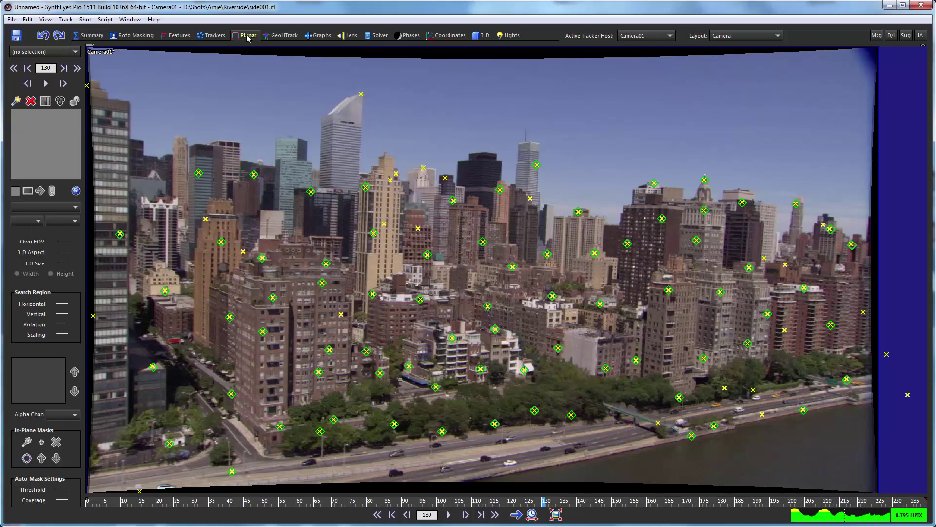
mouse_move(243, 502)
left_mouse_down()
mouse_move(166, 502)
mouse_move(108, 484)
mouse_move(2, 485)
left_mouse_up()
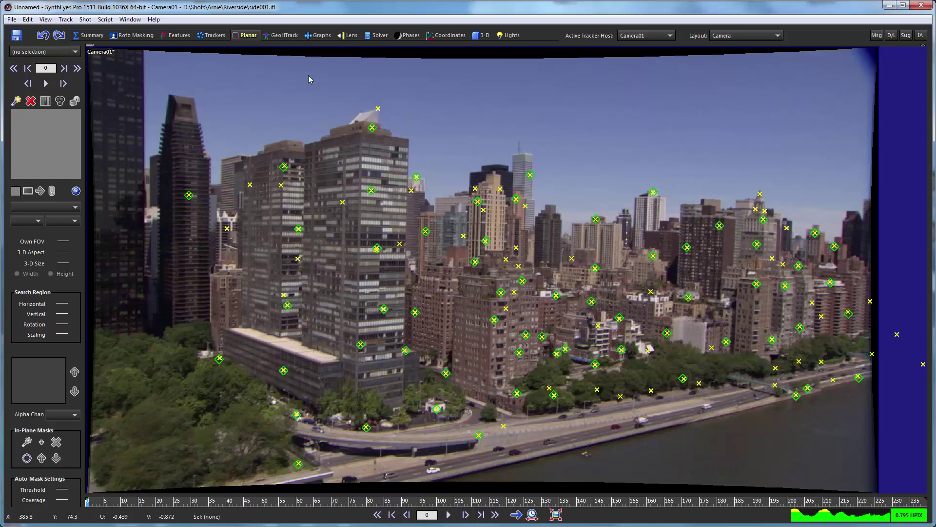
left_click(105, 19)
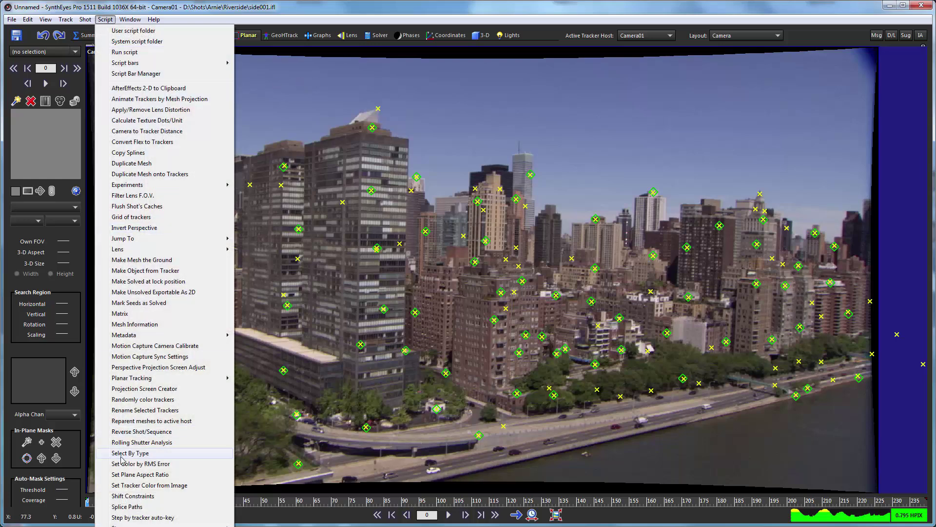
mouse_move(133, 380)
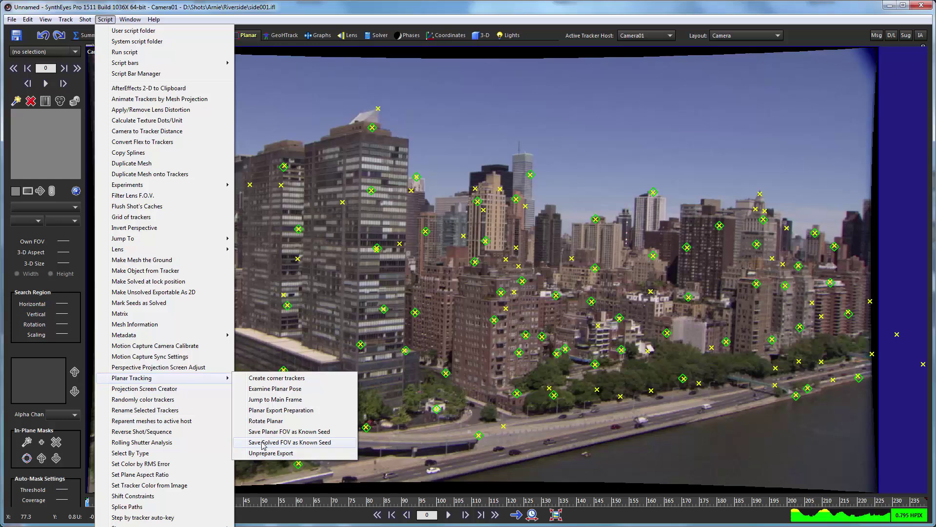
left_click(336, 445)
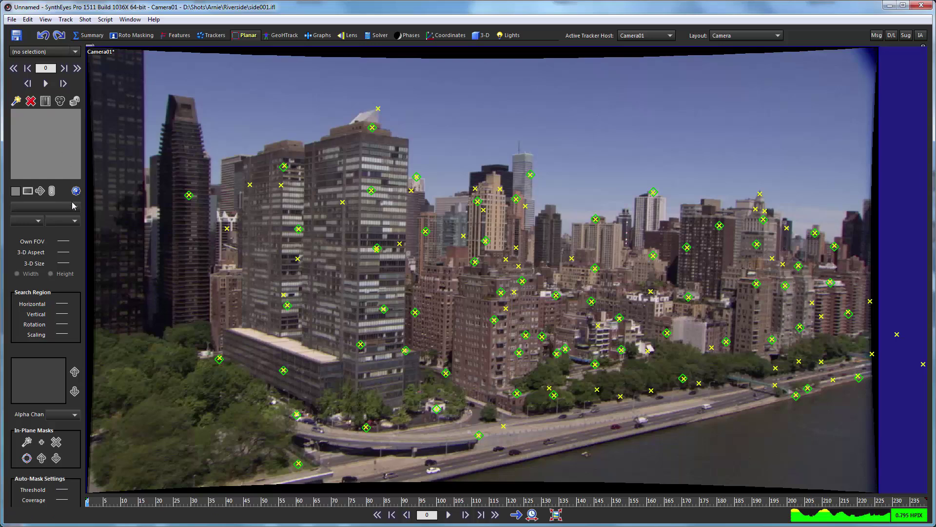
Start creating a planar tracker with its tracking type set to 3D Known FOV.
left_click(15, 101)
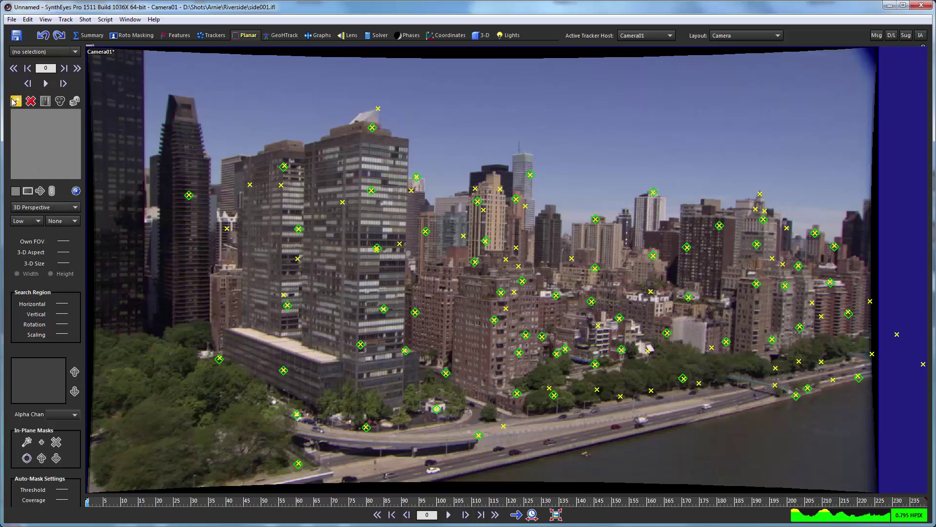
left_click(37, 209)
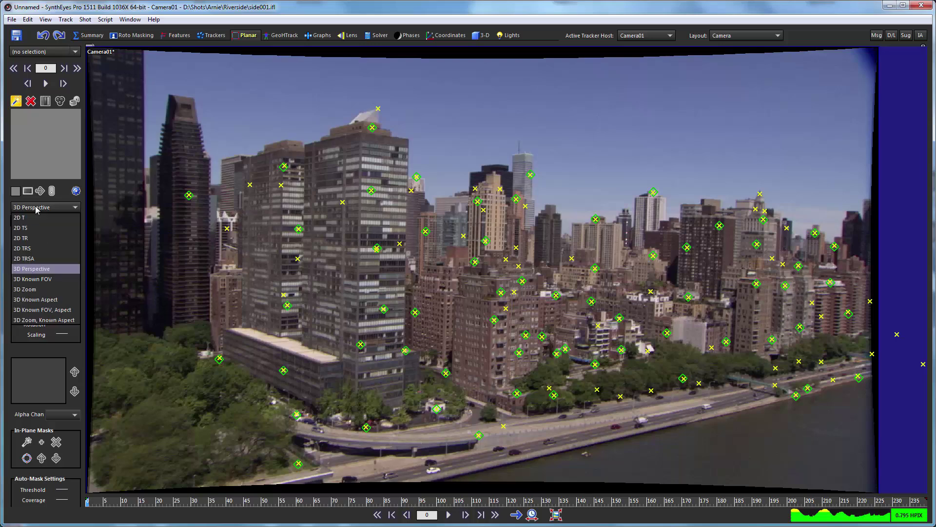
left_click(36, 280)
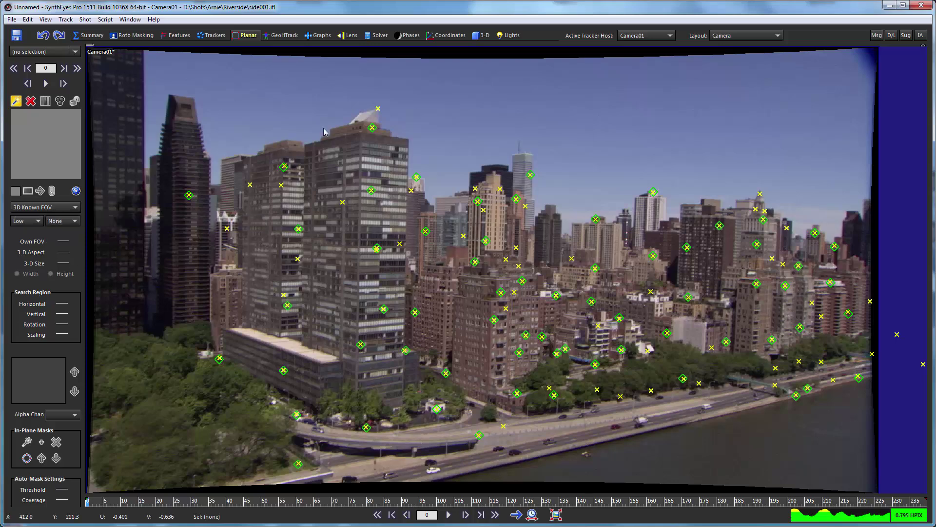
Place the planar tracker's four corners on the narrow right-hand face of the large foreground tower and adjust the lower corners to fit.
scroll(396, 258, "up", 2)
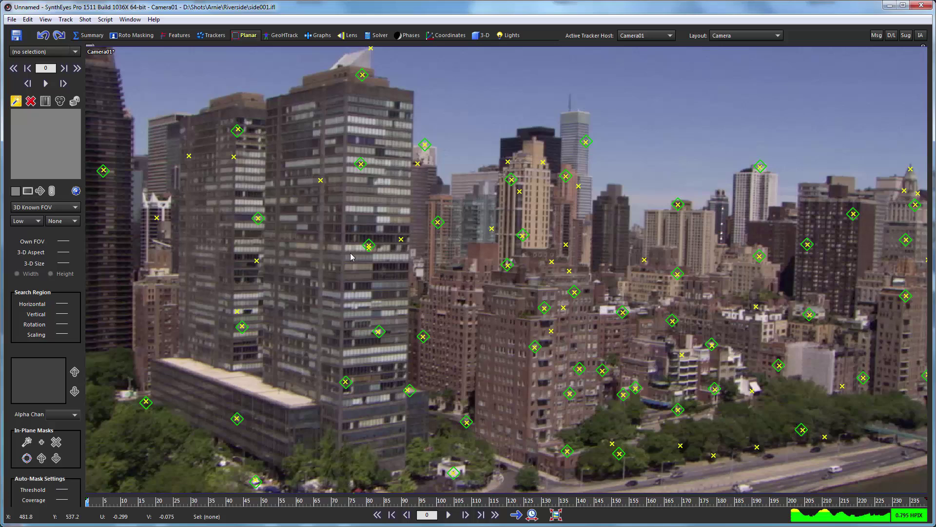
left_click(346, 82)
left_click(415, 92)
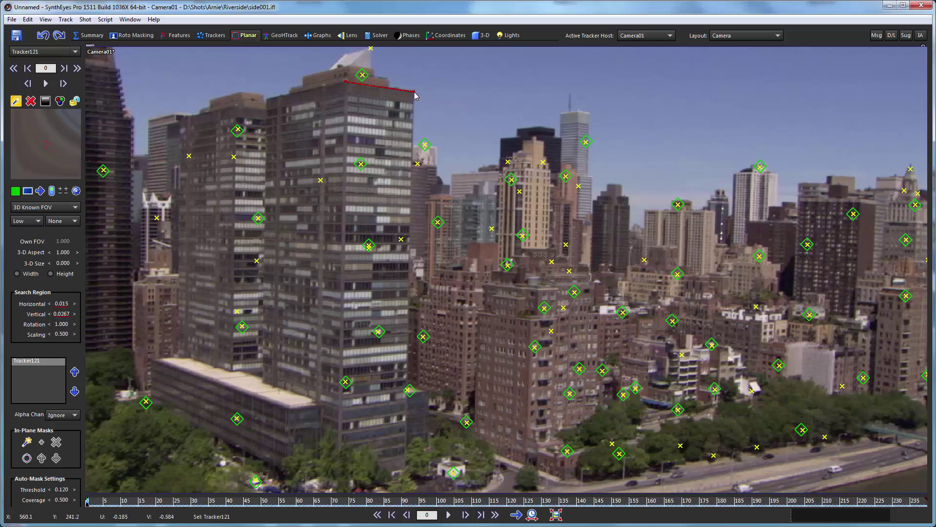
left_click(406, 420)
left_click(340, 432)
left_click_drag(344, 435, 347, 439)
key("Escape")
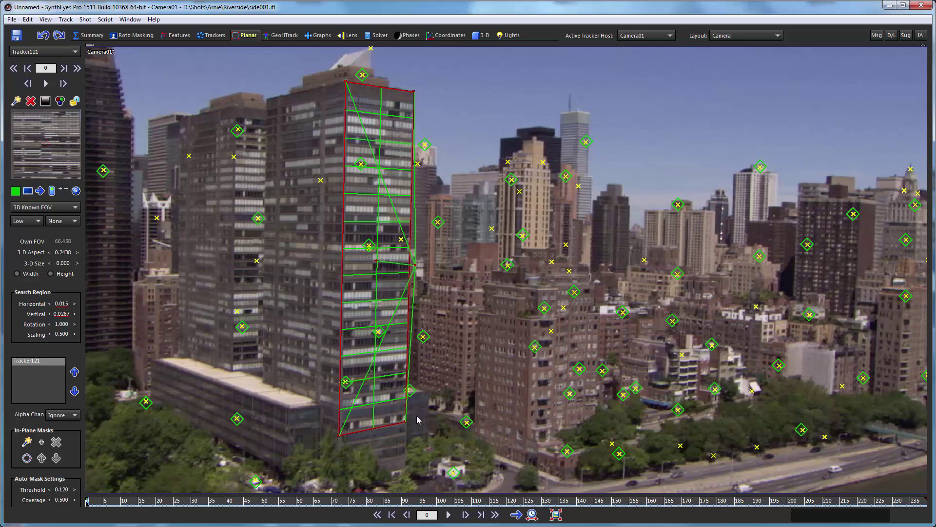
left_click_drag(406, 422, 412, 431)
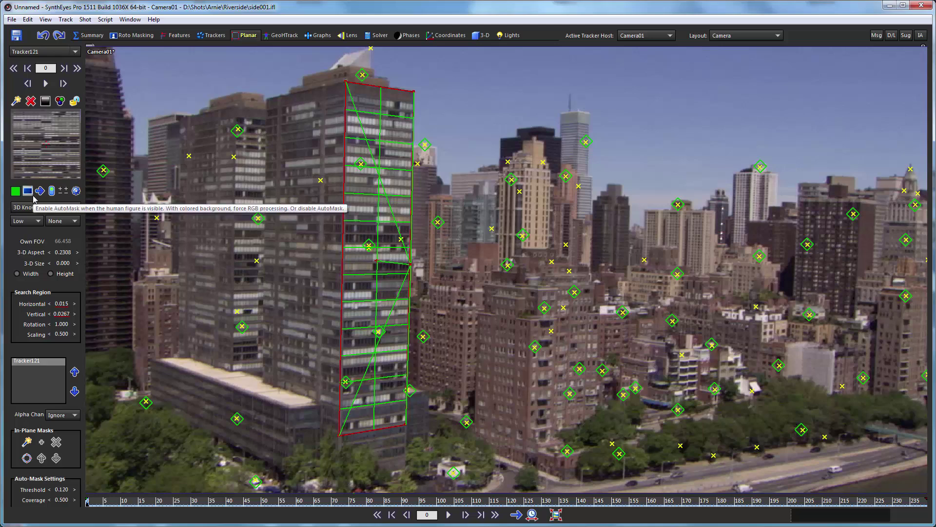
Set the planar tracker's quality to High and track it forward through the shot, stopping at frame 143.
left_click(19, 222)
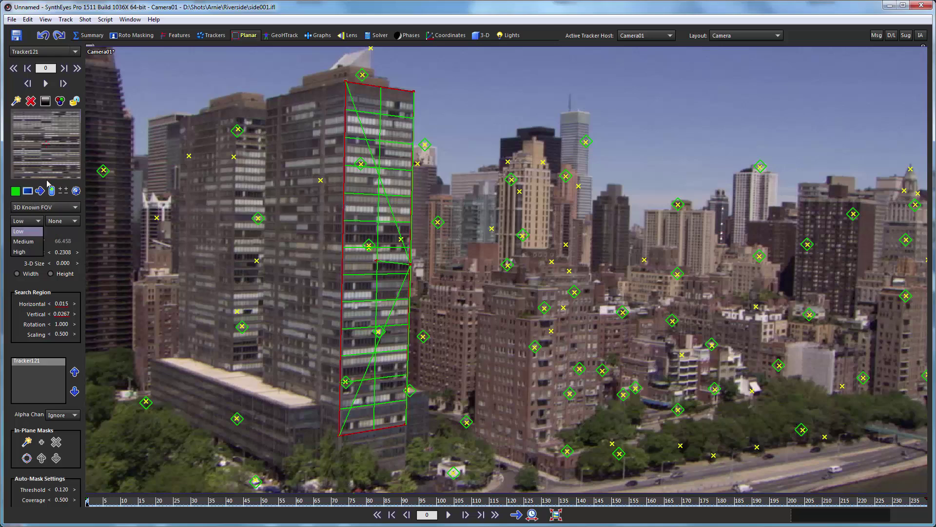
left_click(22, 251)
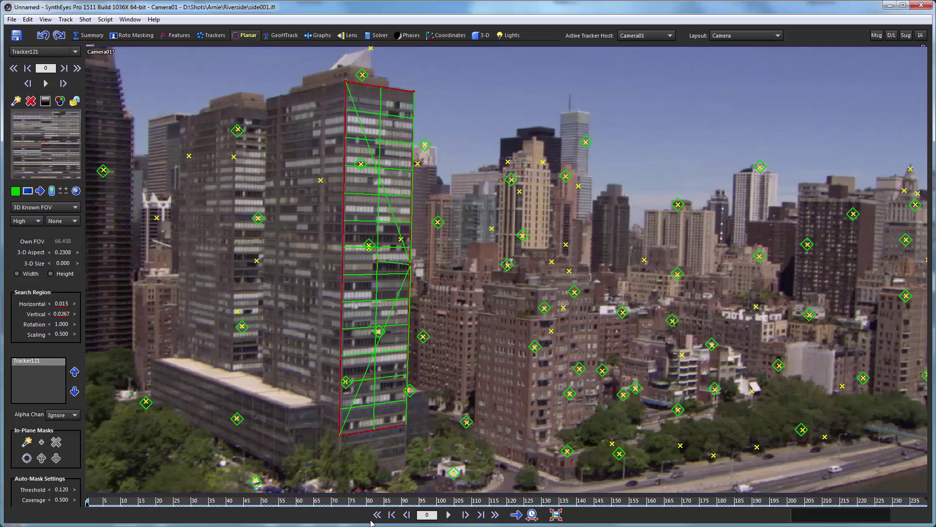
left_click(449, 514)
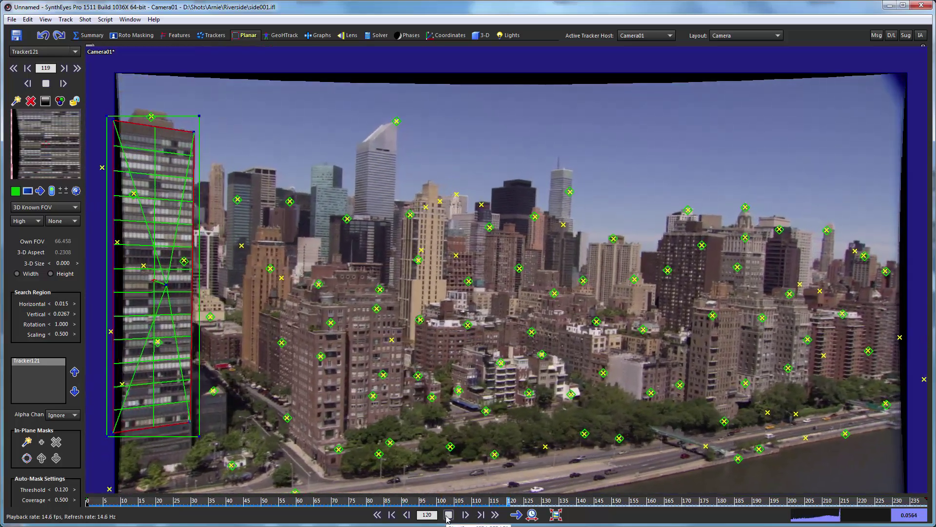
left_click(448, 515)
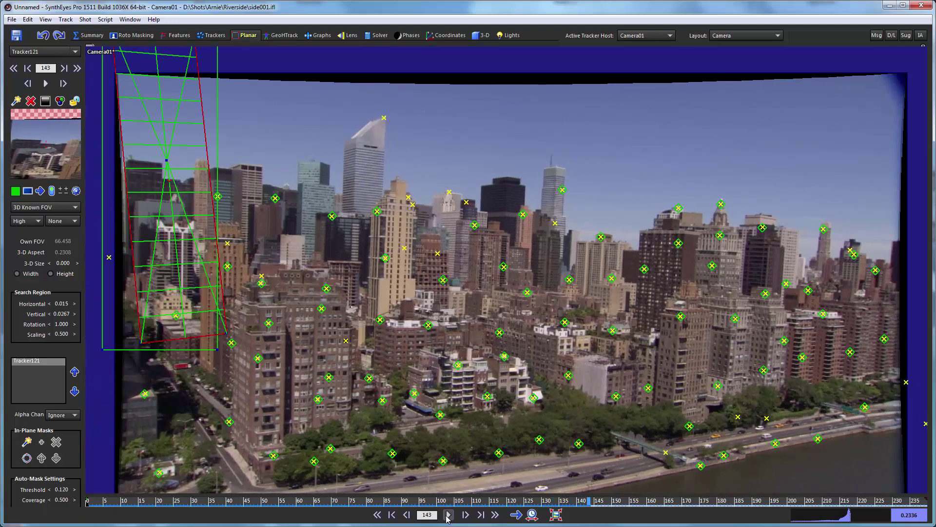
Use the planar tracker's graph curves to go to frame 139, disable the tracker there, and lock it.
left_click(320, 36)
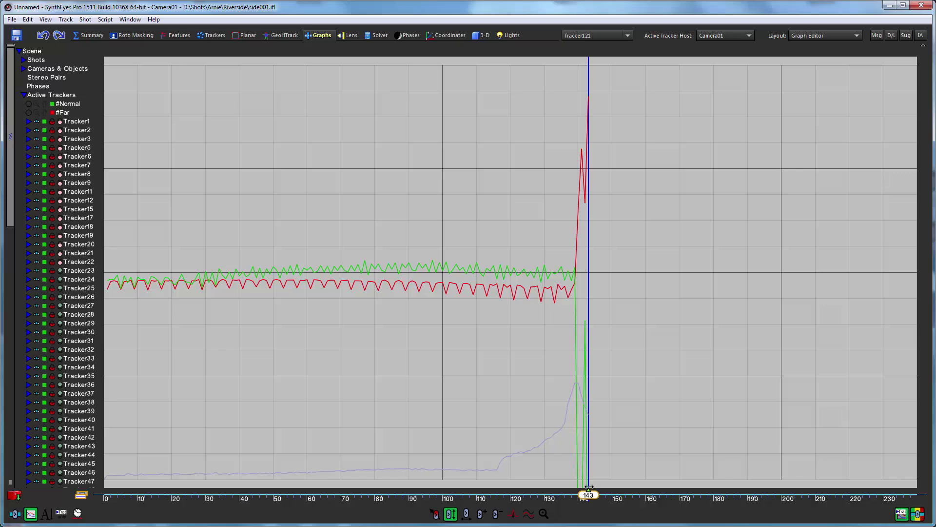
mouse_move(589, 495)
left_mouse_down()
mouse_move(569, 495)
mouse_move(577, 496)
left_mouse_up()
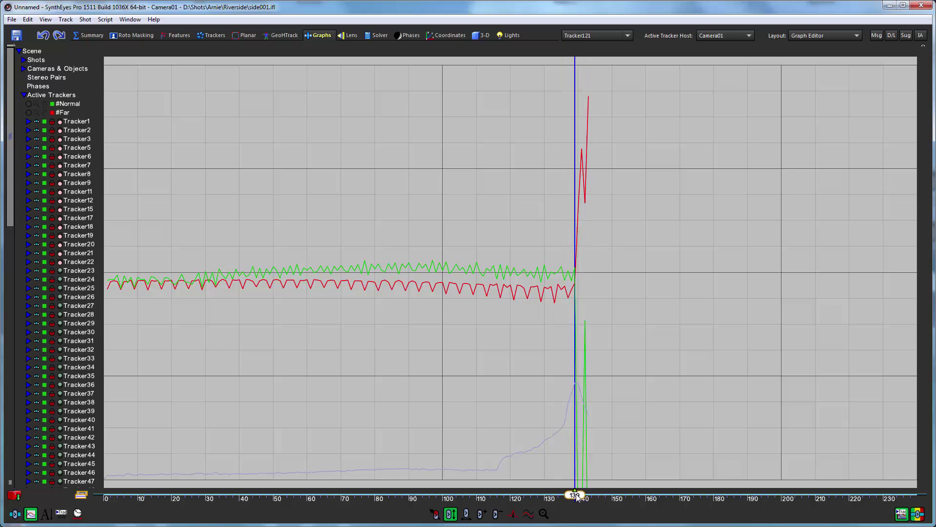
left_click(245, 35)
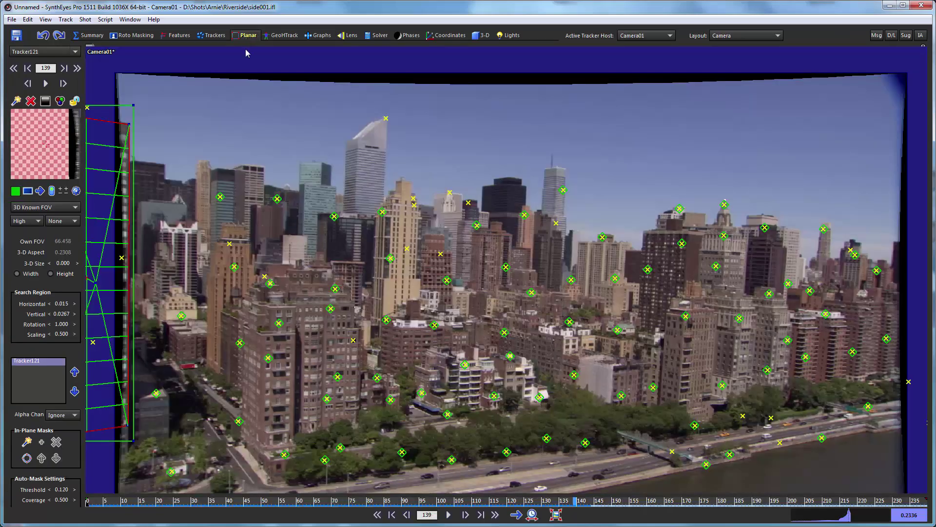
left_click(52, 191)
left_click(74, 102)
left_click_drag(574, 501, 13, 510)
left_click_drag(151, 502, 88, 502)
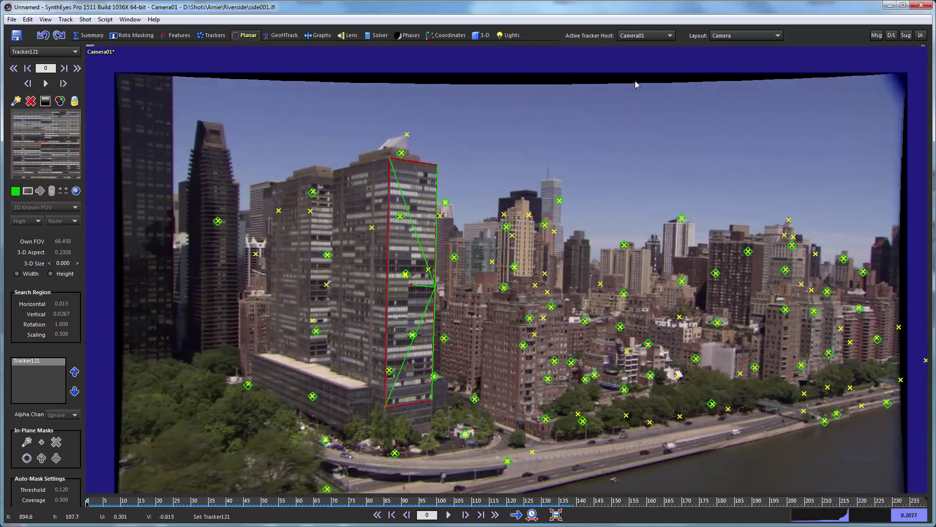
Change the layout to Quad and play and scrub the shot to examine the planar tracker's 3D motion against the solved points.
left_click(715, 39)
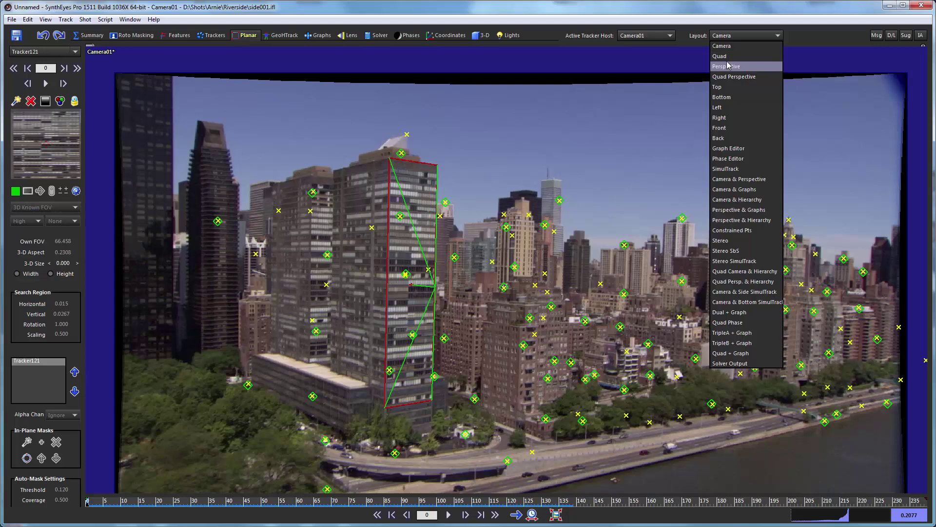
left_click(720, 56)
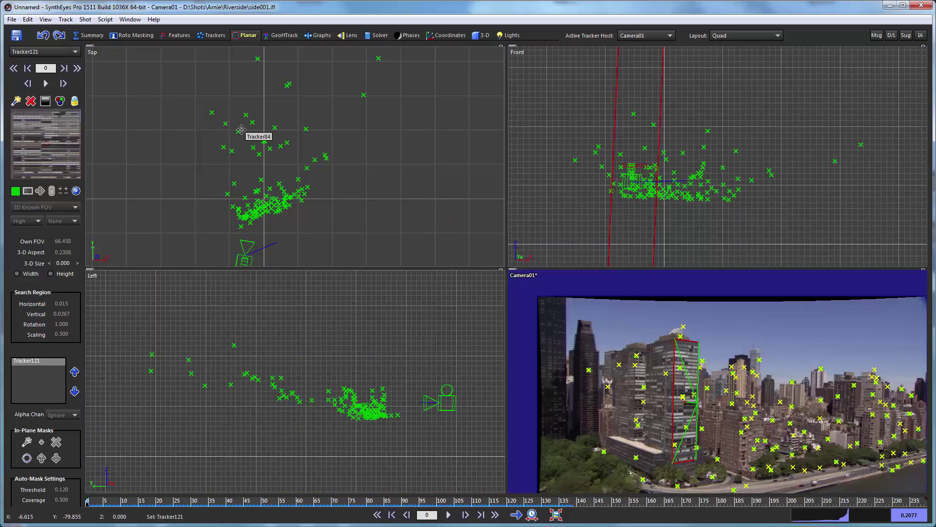
scroll(241, 130, "down", 5)
left_click_drag(109, 498, 87, 500)
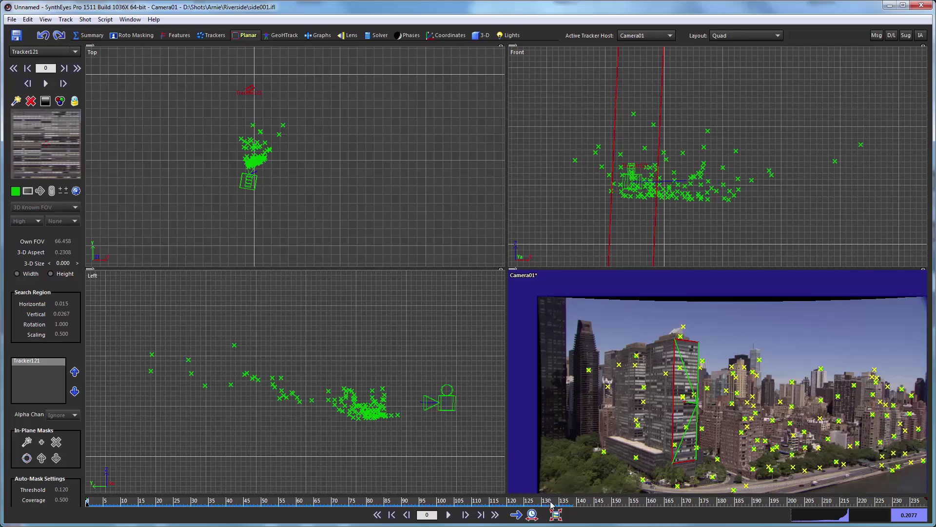
left_click(449, 514)
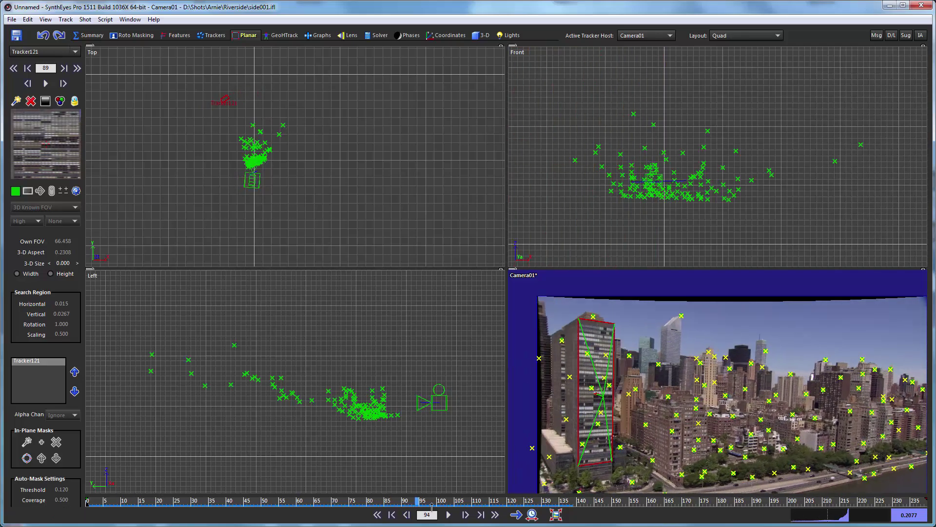
left_click(200, 499)
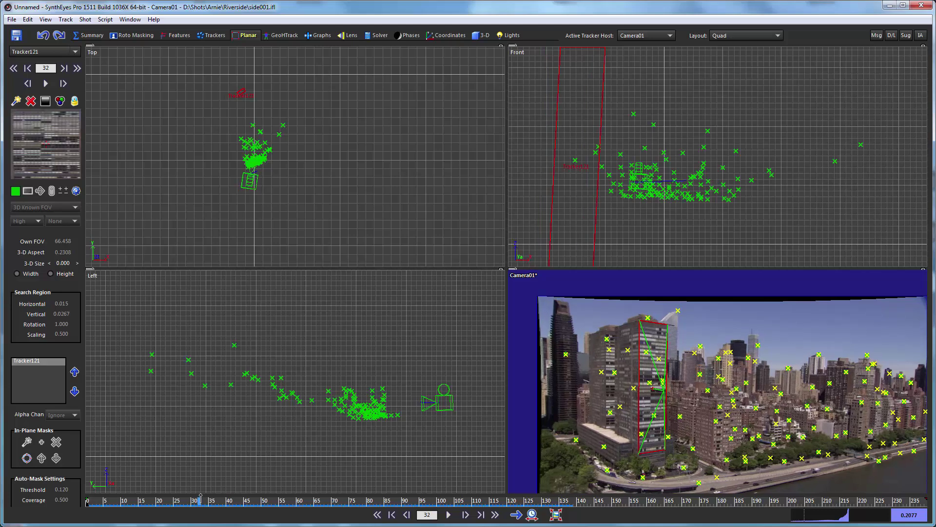
left_click_drag(200, 498, 193, 497)
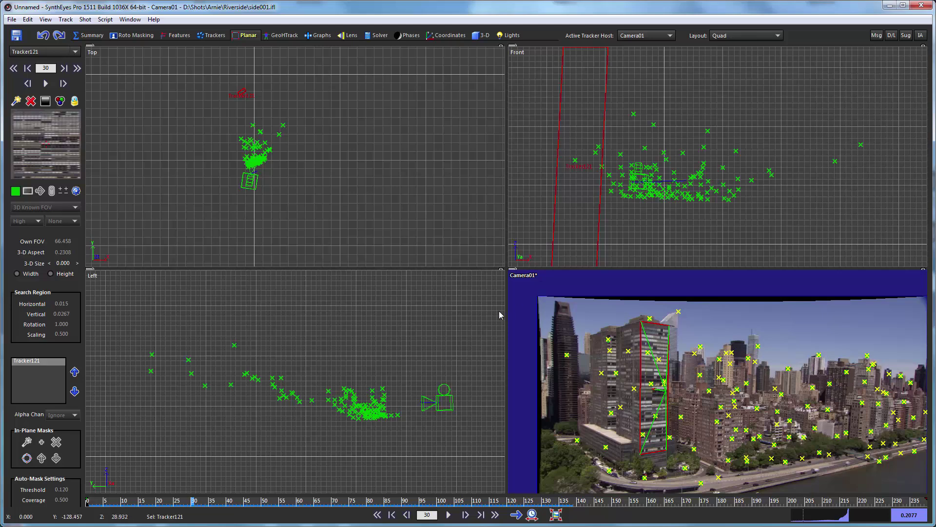
left_click_drag(165, 501, 90, 502)
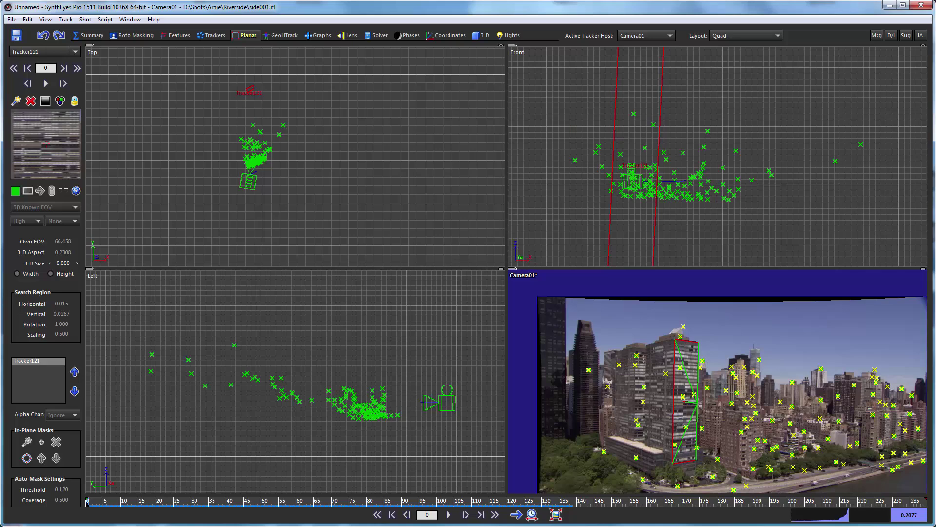
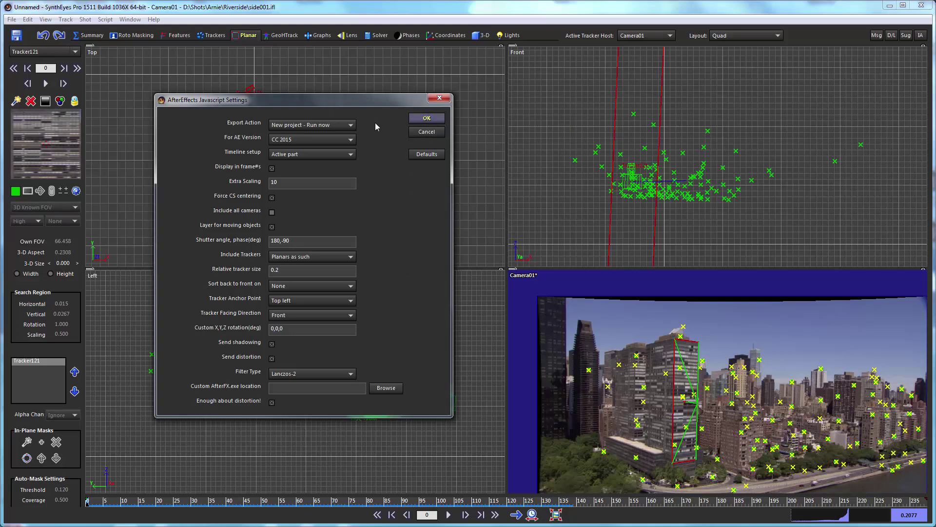
Export to After Effects CC 2015 as a new project run now, with trackers as planars, and scrub the resulting composition.
left_click(425, 120)
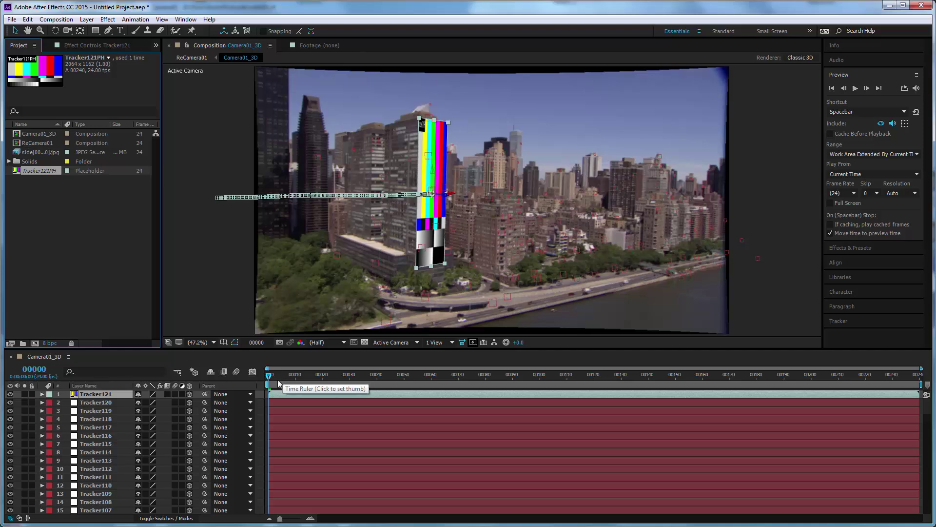
left_click_drag(277, 379, 730, 379)
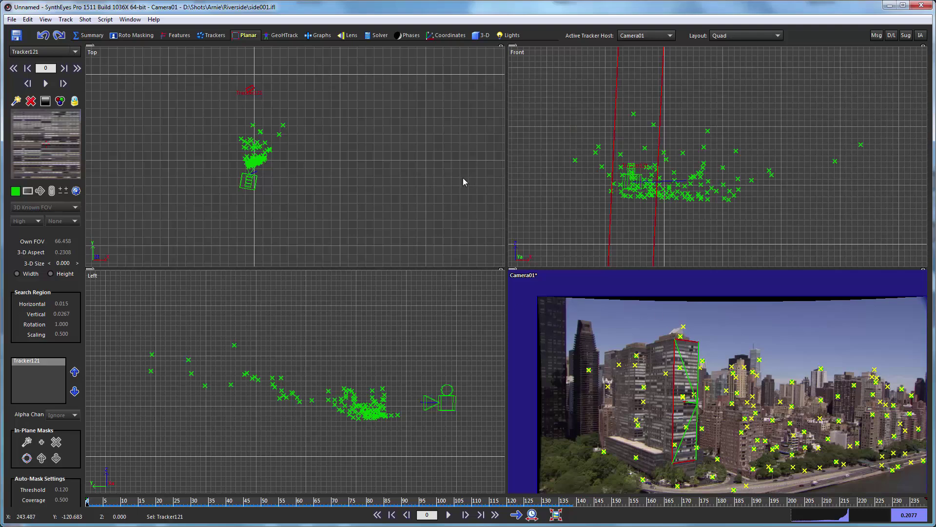
Select all regular trackers and make them non-exportable.
key("ctrl+a")
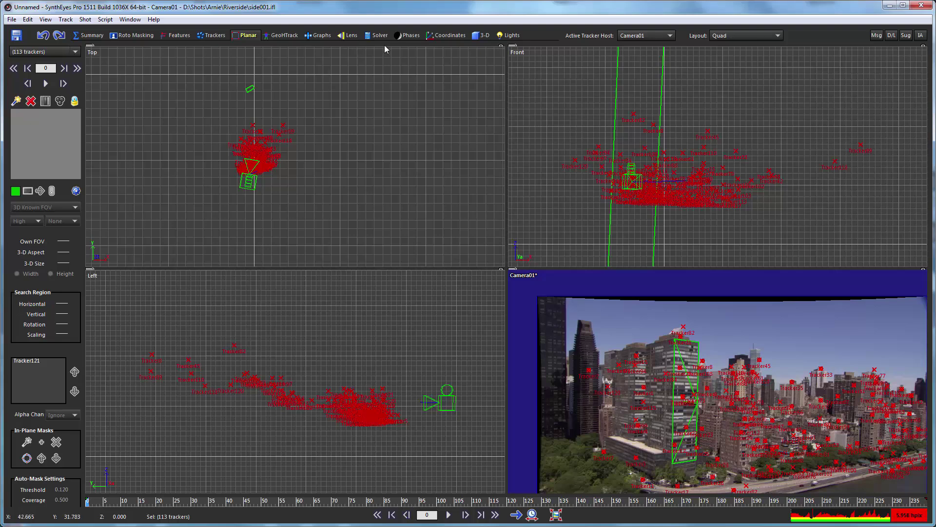
left_click(439, 36)
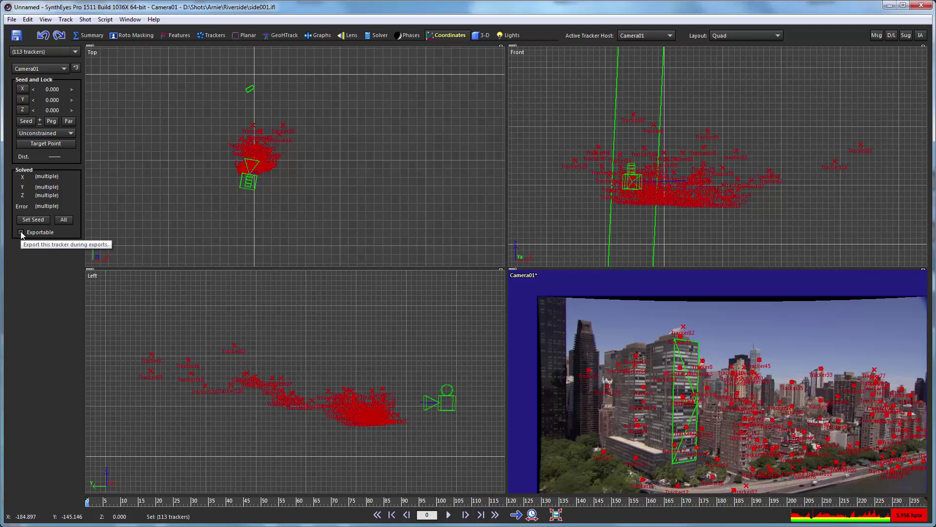
left_click(21, 233)
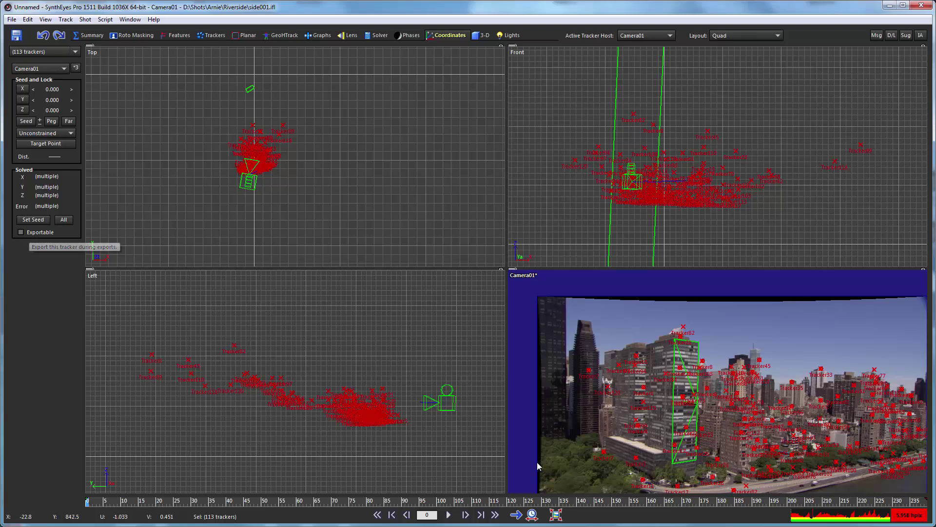
left_click(649, 354)
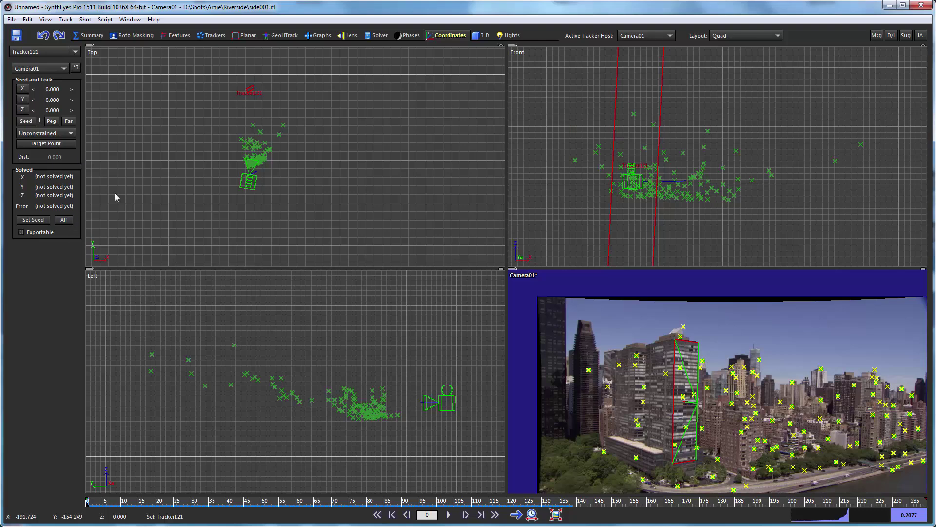
Repeat the After Effects export, discarding the unsaved changes to the open Untitled Project.
left_click(11, 20)
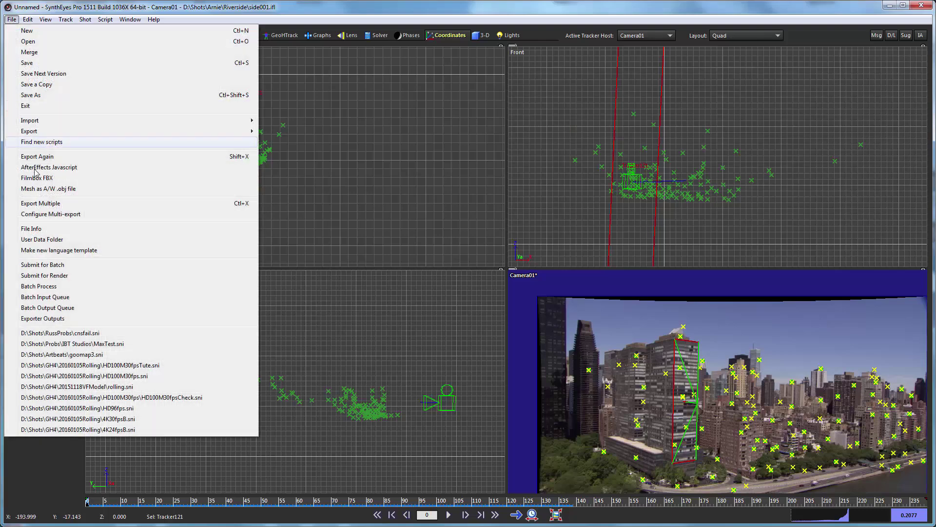
left_click(37, 156)
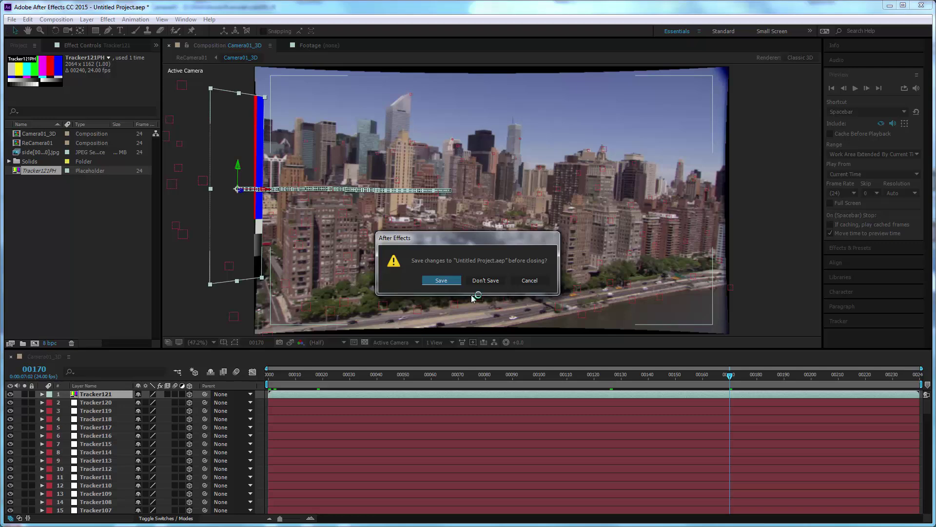
left_click(483, 280)
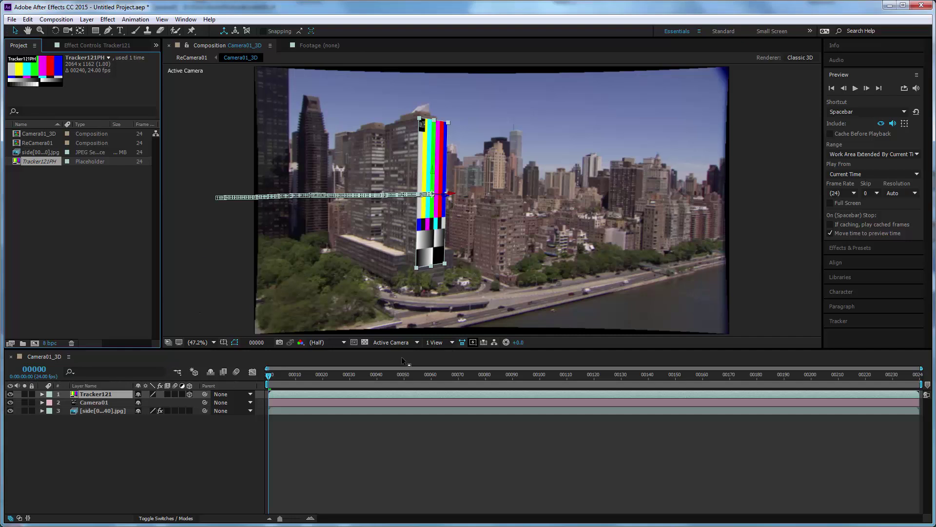
Scrub and play the re-exported composition to examine how the colour-bar placeholder follows the tower face.
left_click_drag(274, 375, 236, 367)
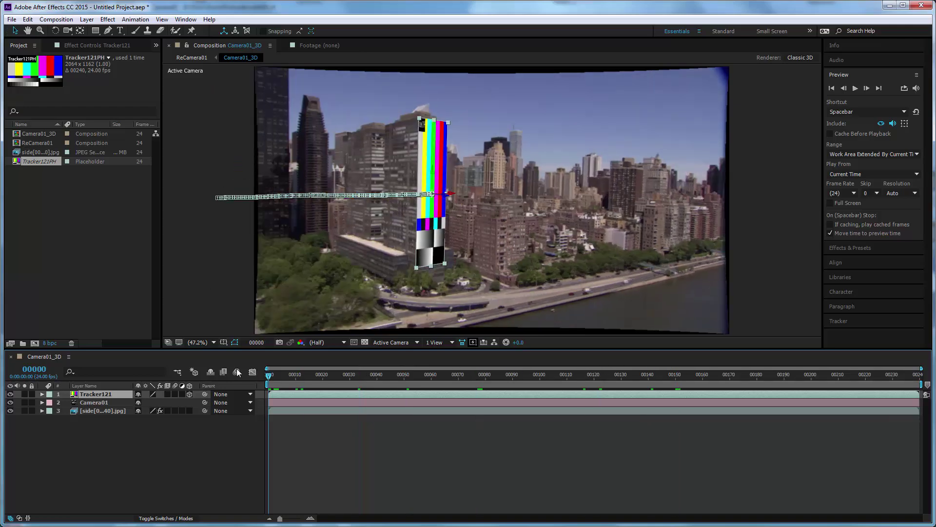
left_click(855, 88)
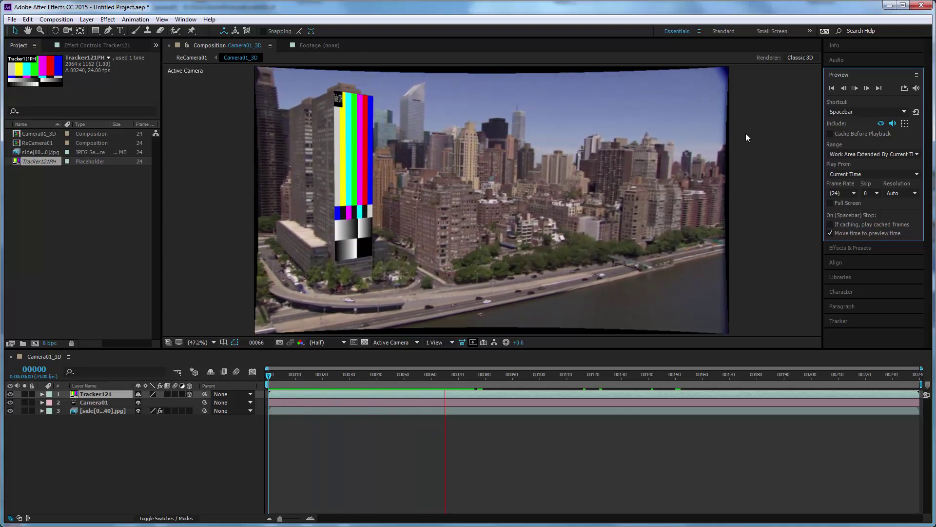
left_click(855, 88)
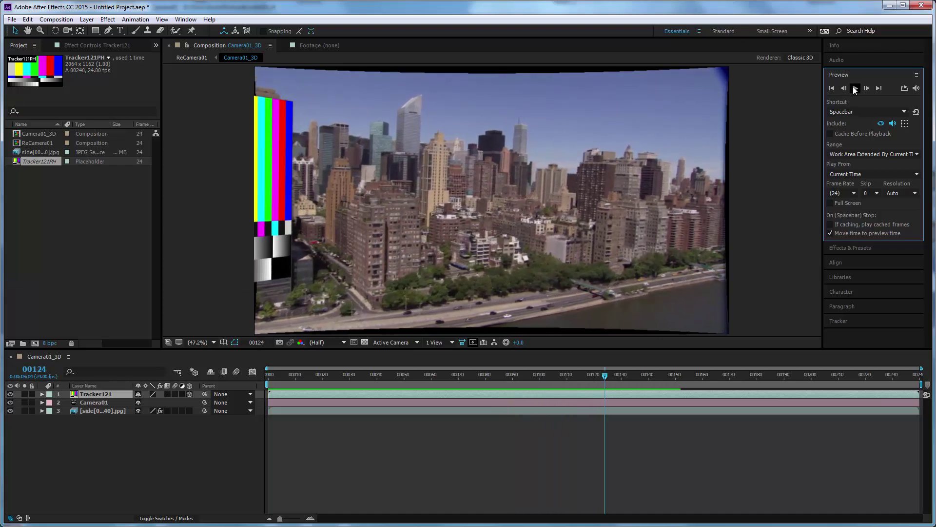
Set the Tracker121 layer's opacity to 39% and play the composition from its first frame.
left_click(42, 393)
left_click(42, 394)
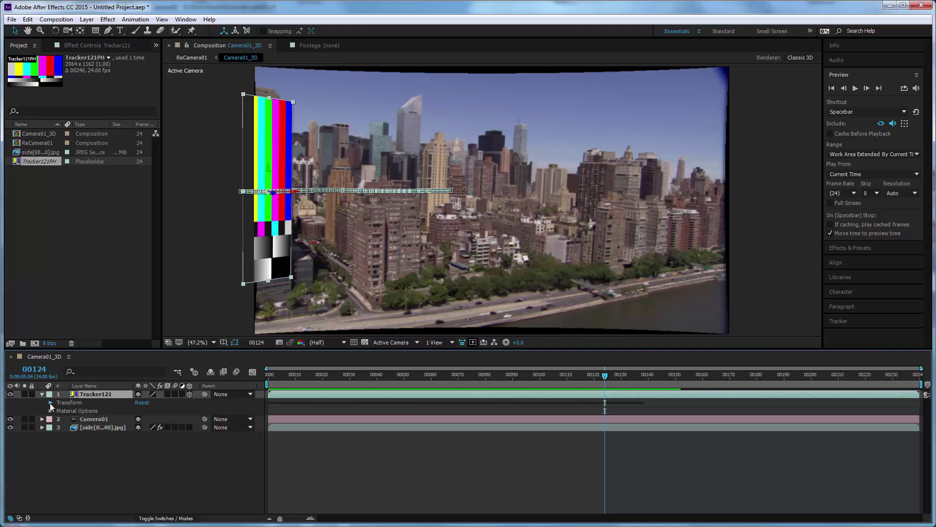
left_click(50, 403)
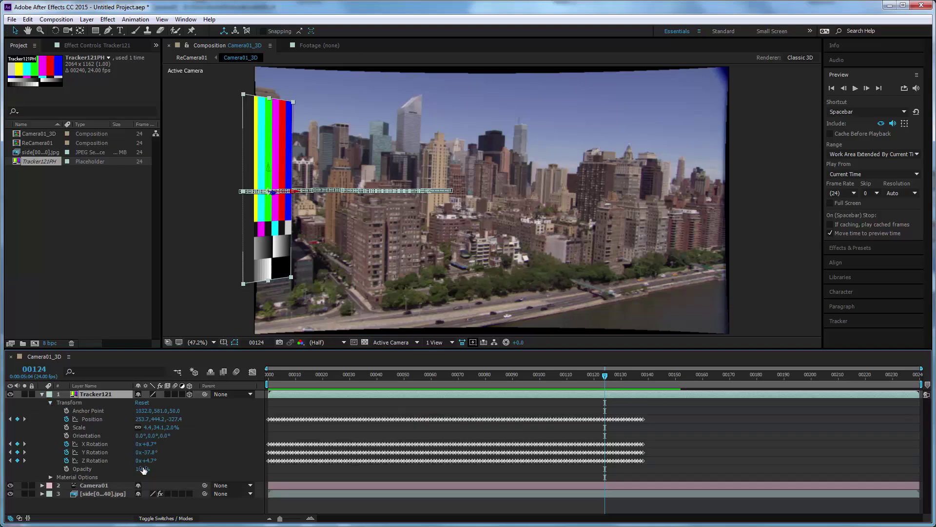
left_click_drag(141, 469, 111, 469)
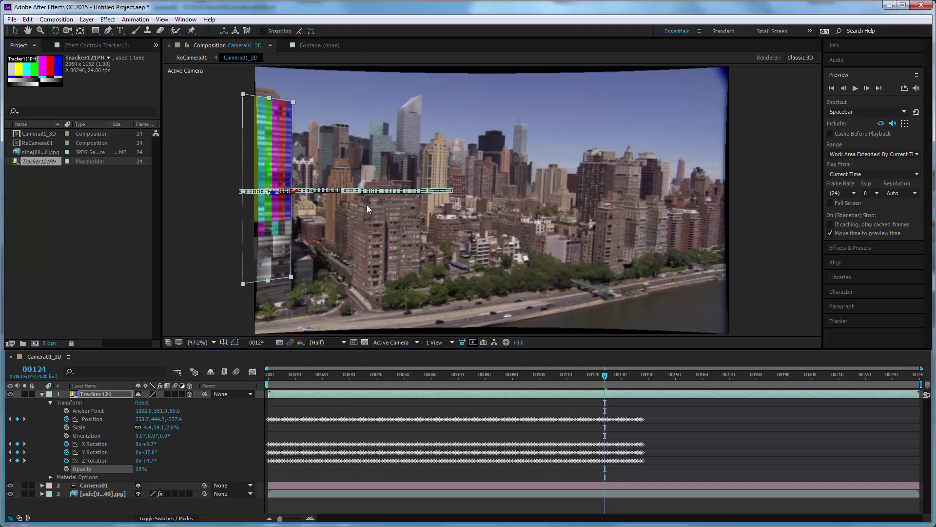
left_click(830, 88)
left_click(855, 88)
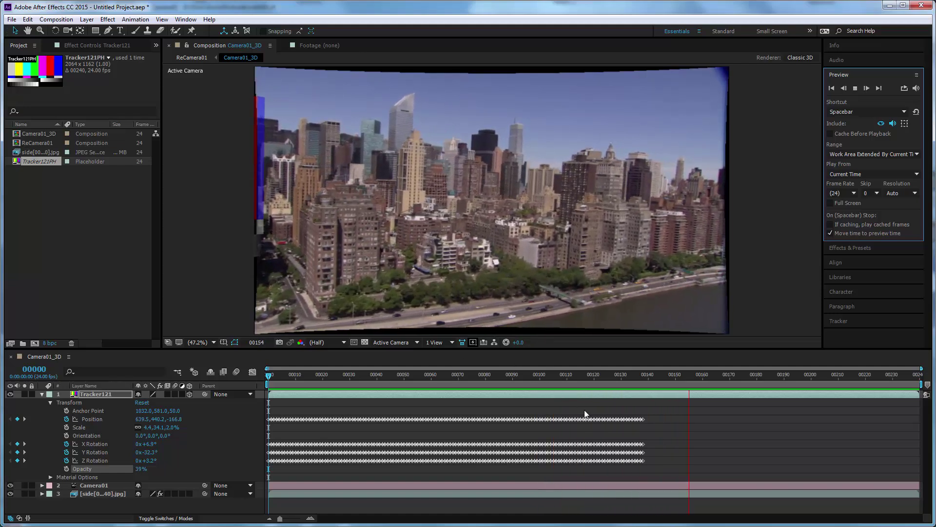
left_click(856, 88)
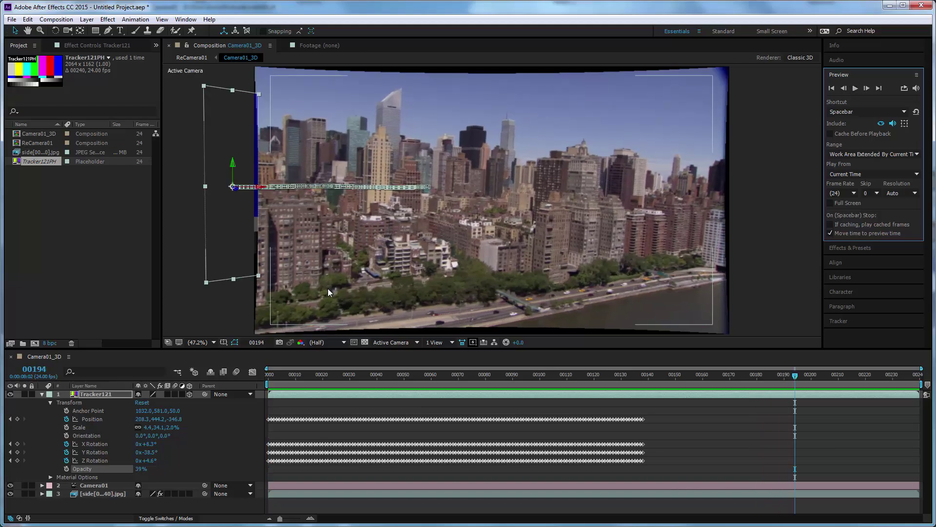
Examine the Tracker121 layer's motion path and the image edge near its placeholder up close at frame 194.
key("apostrophe")
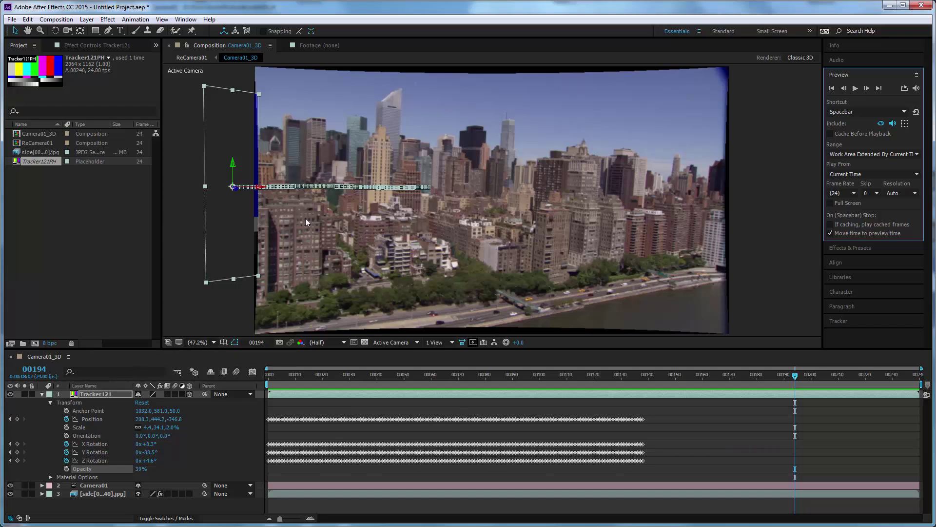
key("apostrophe")
scroll(291, 201, "up", 5)
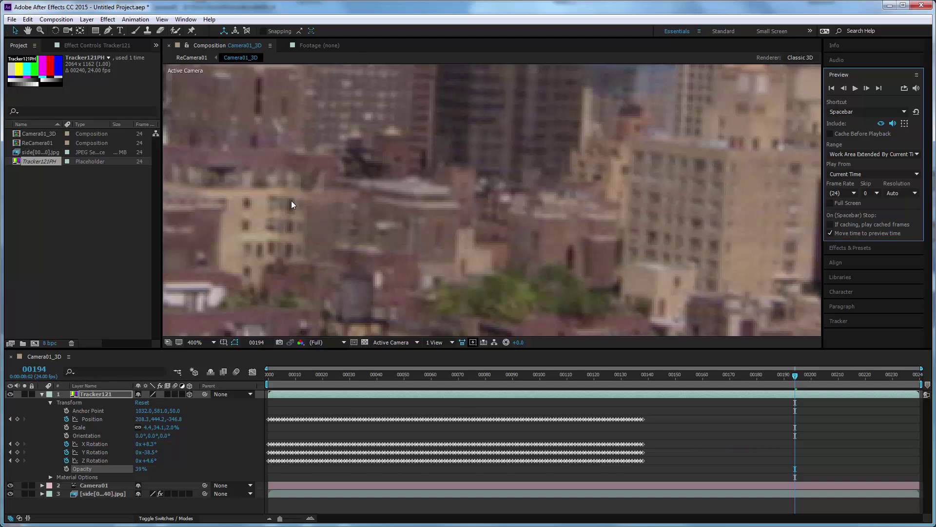
left_click_drag(437, 218, 719, 224)
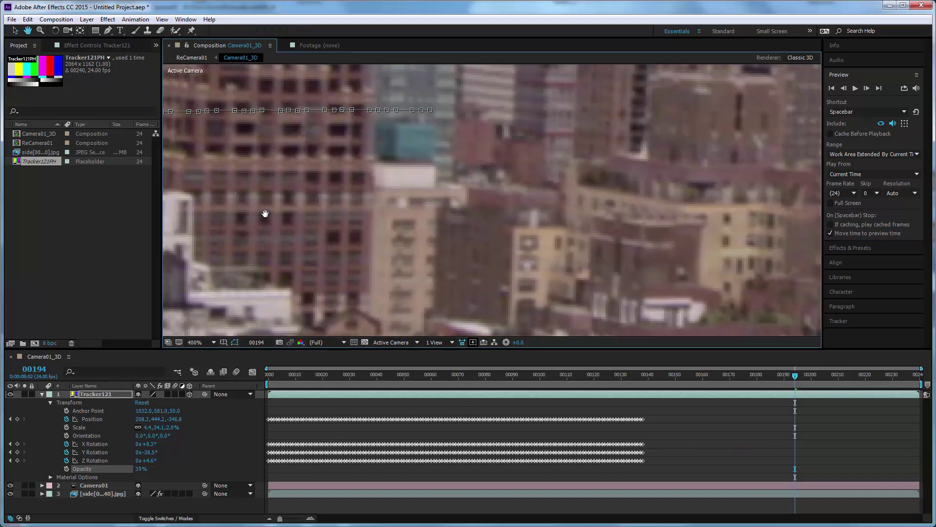
left_click_drag(351, 214, 695, 226)
left_click_drag(209, 201, 561, 263)
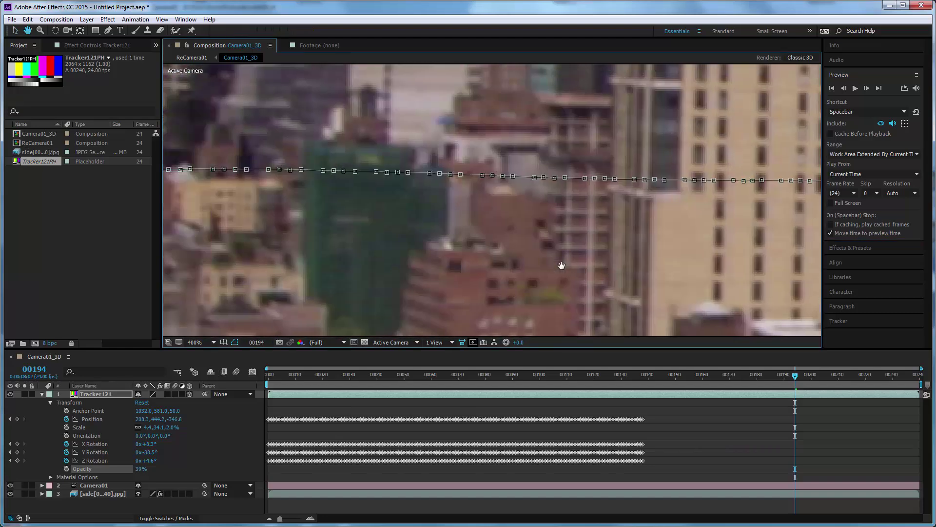
mouse_move(305, 214)
left_mouse_down()
mouse_move(608, 212)
mouse_move(692, 230)
left_mouse_up()
left_click_drag(175, 222, 418, 221)
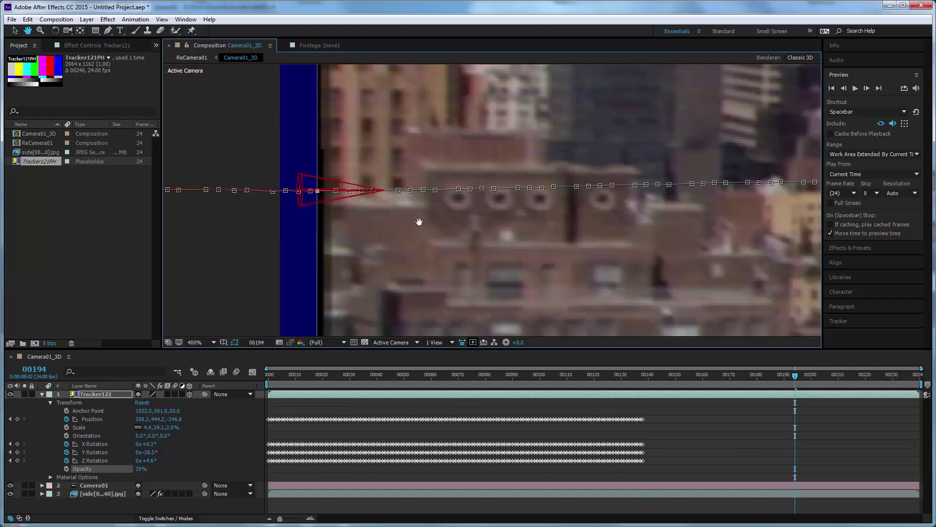
key("slash")
key("v")
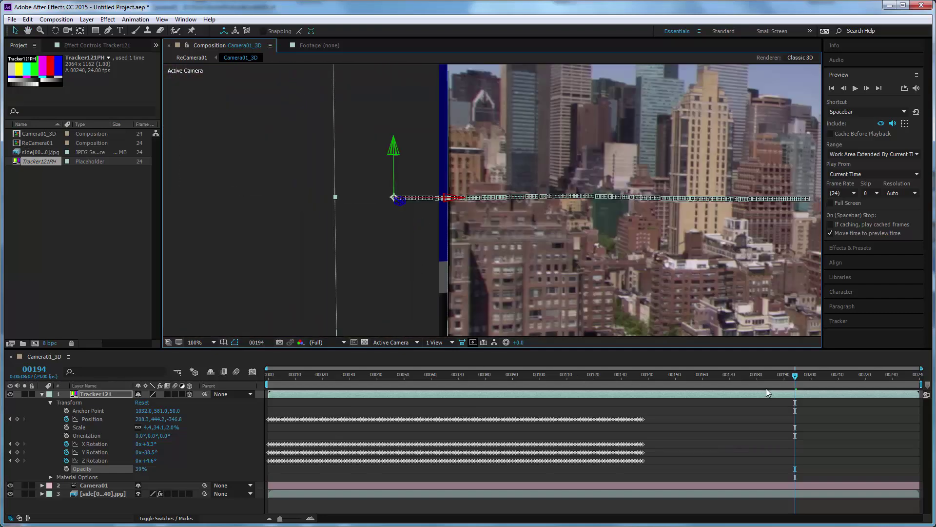
Go to frame 119, examine the colour-bar placeholder on the tower up close, and fit the whole composition in the viewer.
left_click_drag(771, 375, 593, 347)
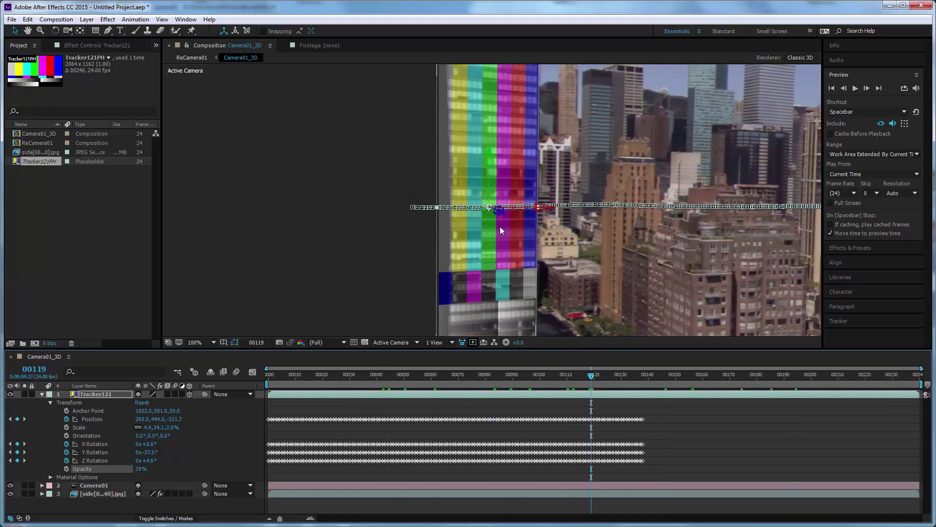
key("h")
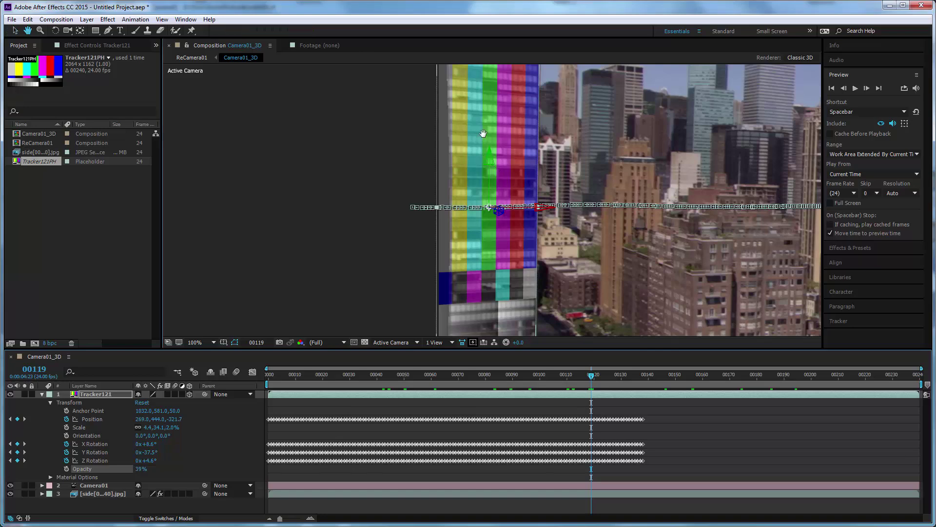
left_click_drag(494, 168, 448, 147)
key("comma")
key("comma")
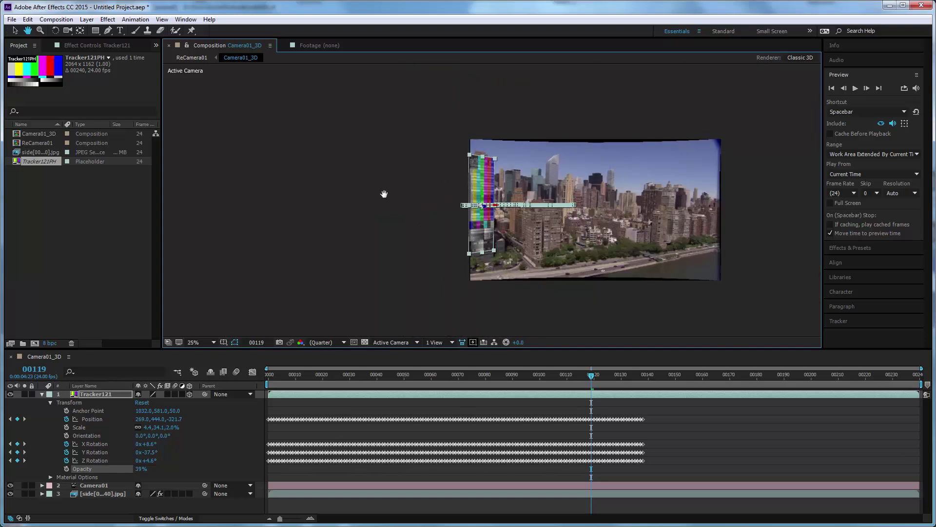
key("period")
left_click(212, 342)
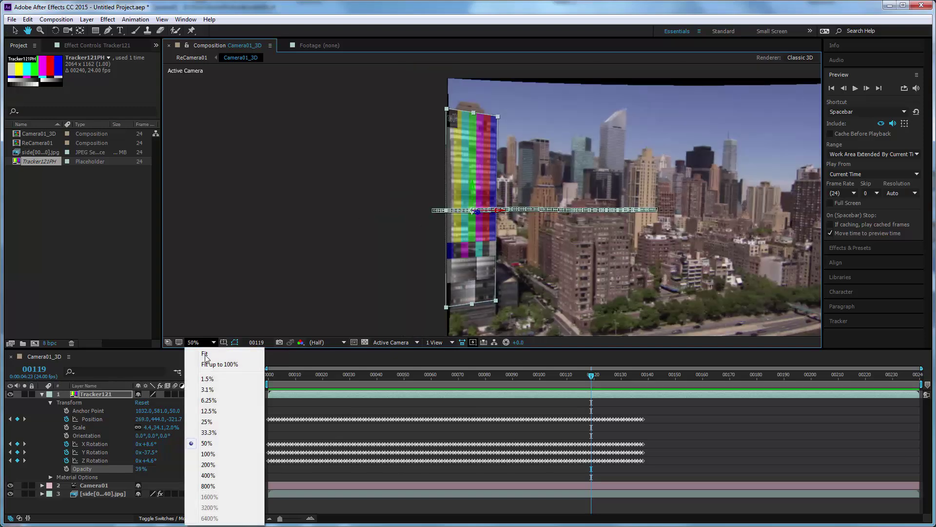
left_click(203, 357)
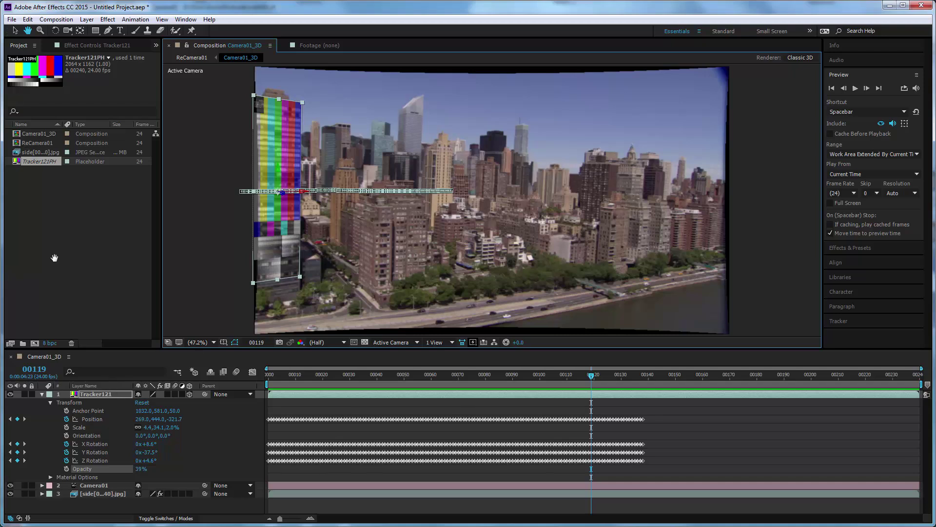
Check the image size and pixel aspect of the side[001-240].jpg footage and the Camera01_3D composition.
left_click(81, 135)
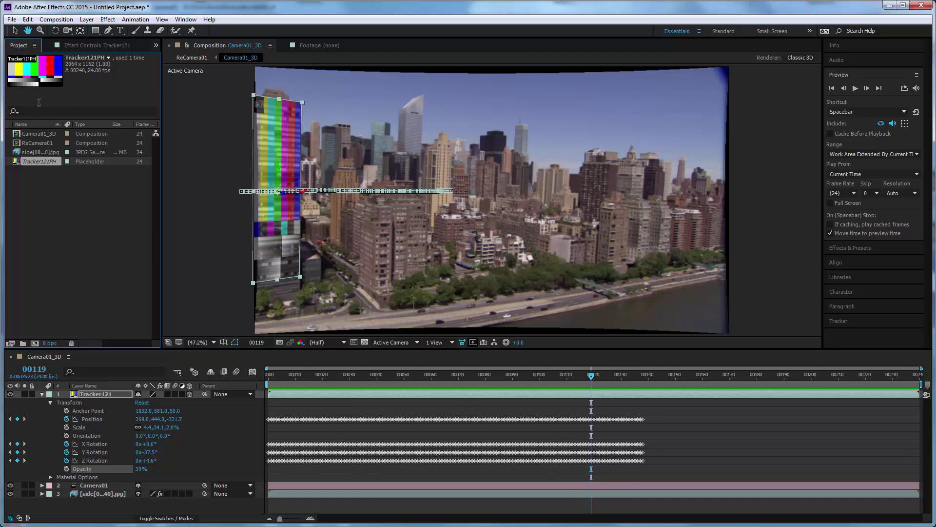
left_click(32, 152)
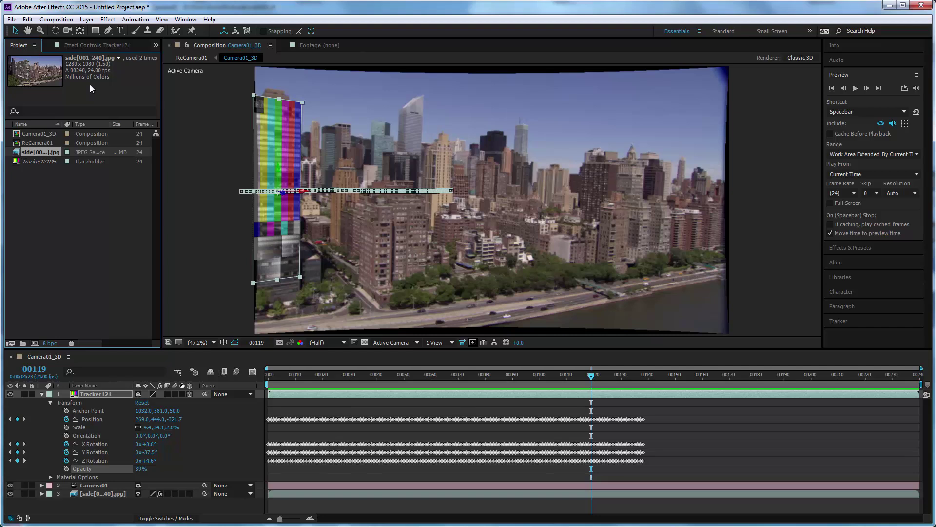
left_click(38, 134)
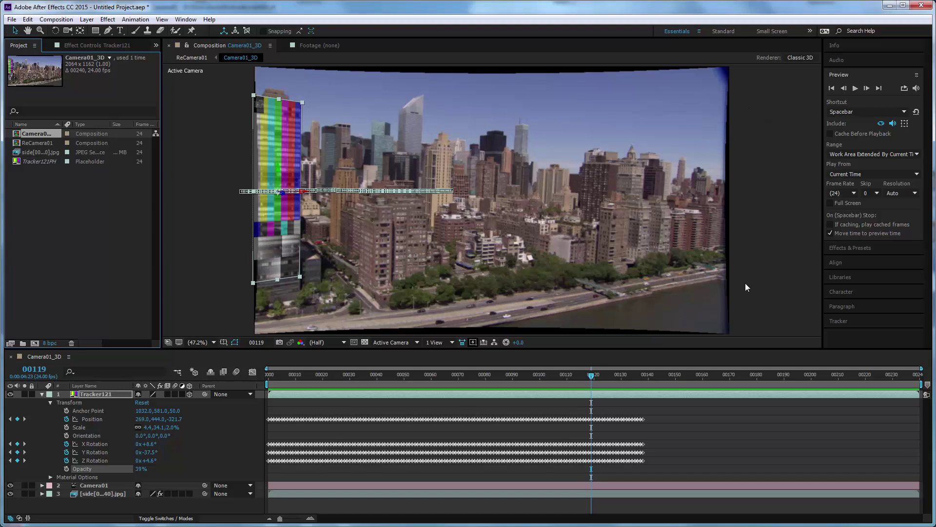
key("'")
Display the SynthEyes Distortion settings of the side[001-240].jpg footage layer and collapse the Tracker121 layer's properties.
left_click(95, 494)
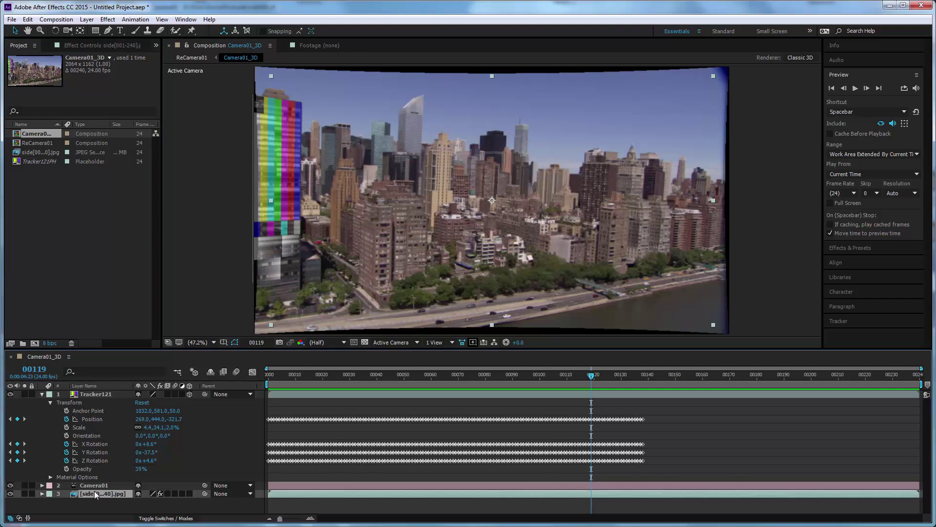
left_click(100, 45)
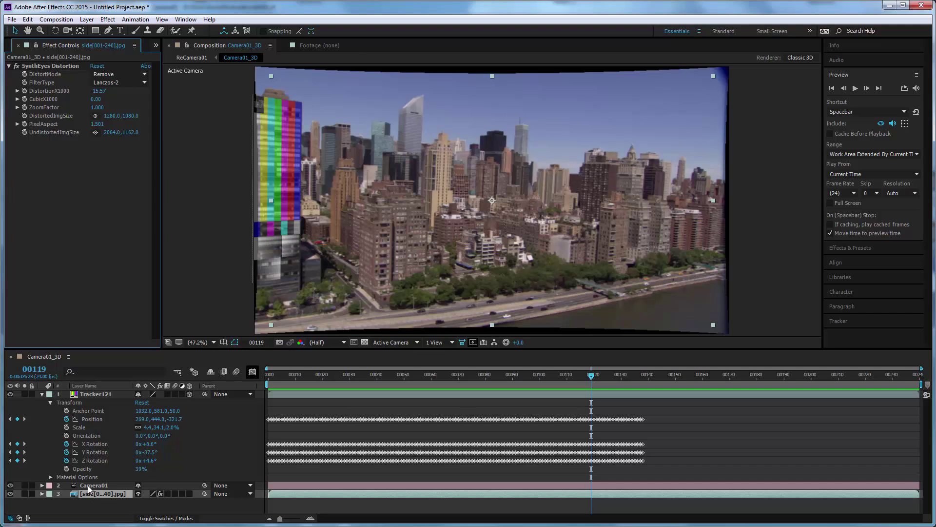
left_click(42, 394)
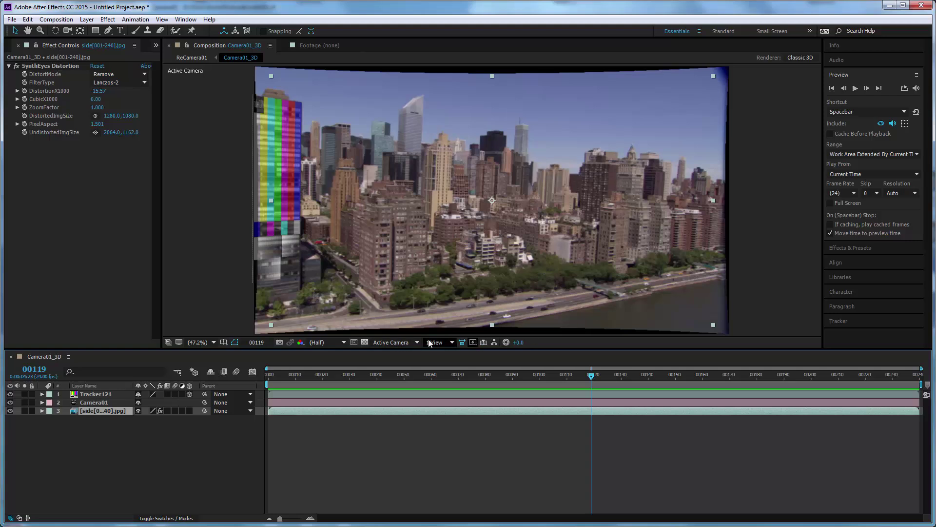
Display the Camera01_3D composition in four views with the camera and placeholder framed in the Top view.
left_click(452, 343)
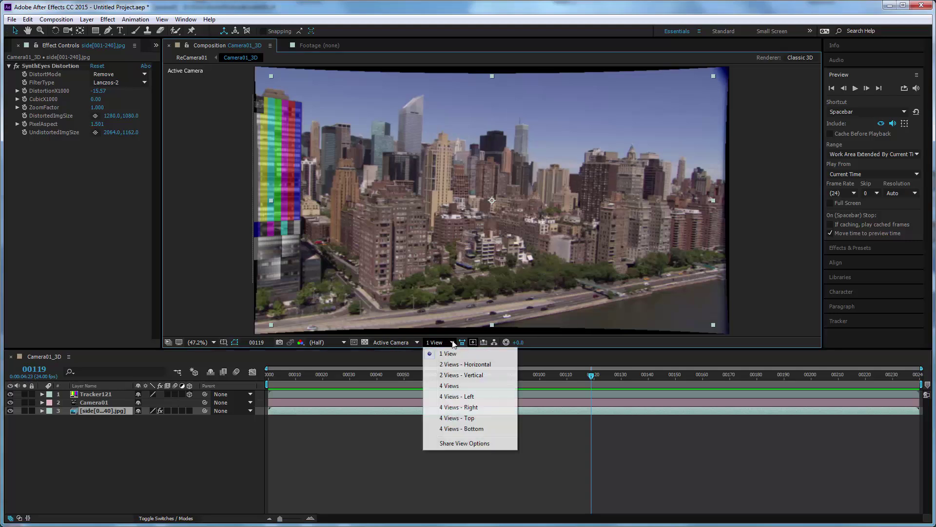
left_click(445, 386)
scroll(301, 141, "down", 3)
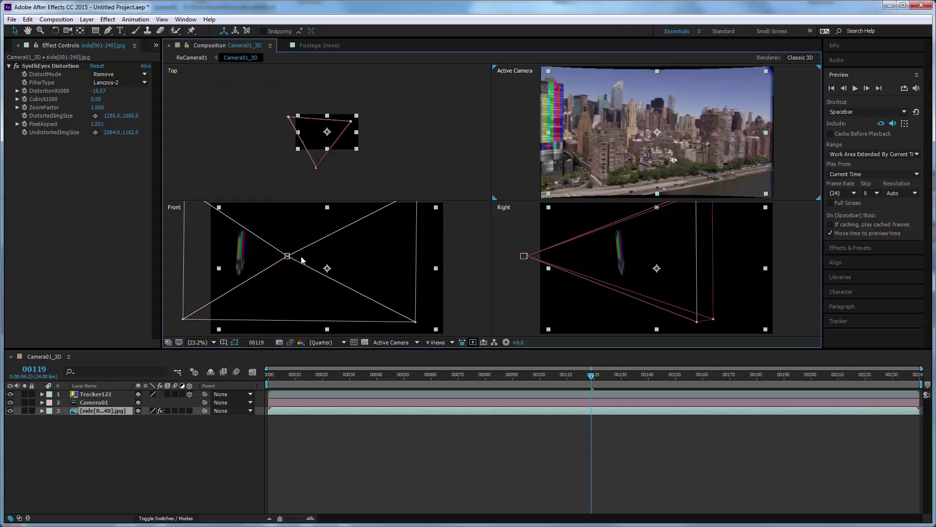
scroll(323, 177, "up", 4)
scroll(322, 178, "down", 3)
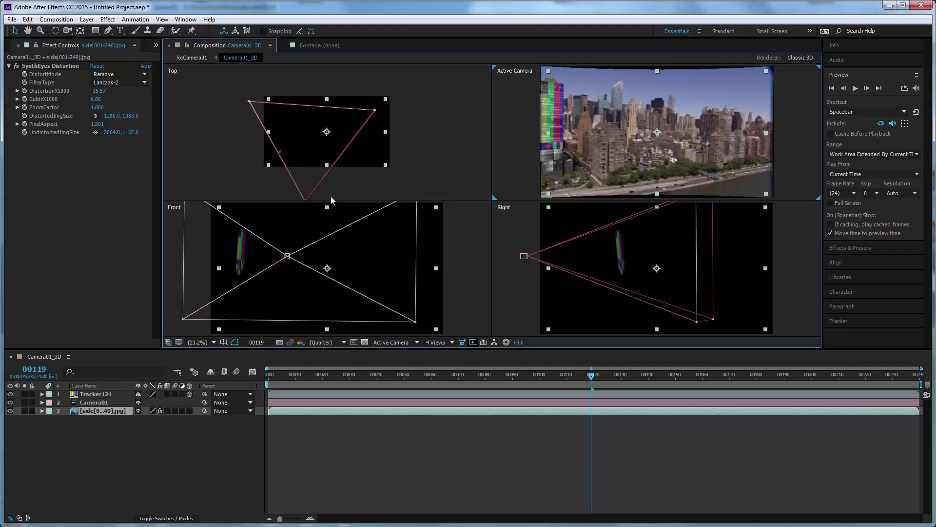
Scrub the opening frames and play from frame 20 to examine the camera and placeholder motion in the four views.
left_click_drag(311, 376, 236, 372)
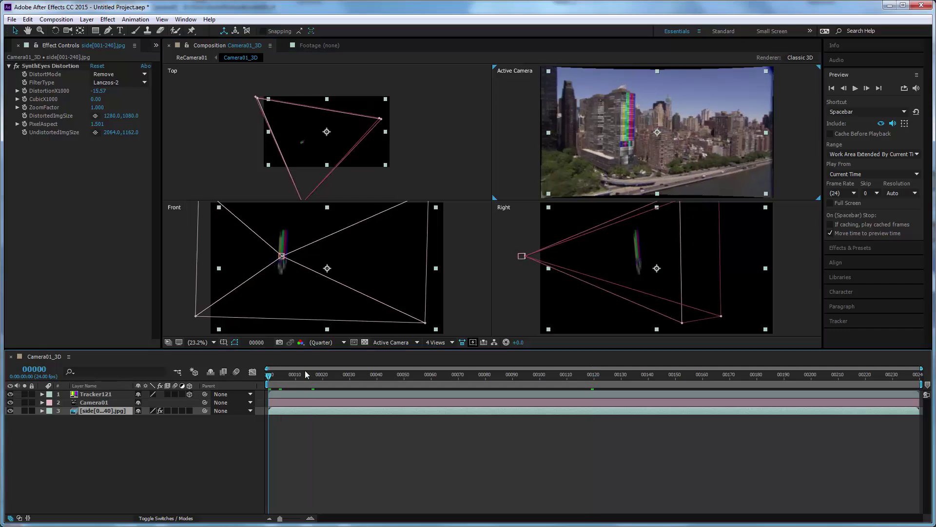
mouse_move(305, 371)
left_mouse_down()
mouse_move(847, 358)
mouse_move(322, 367)
left_mouse_up()
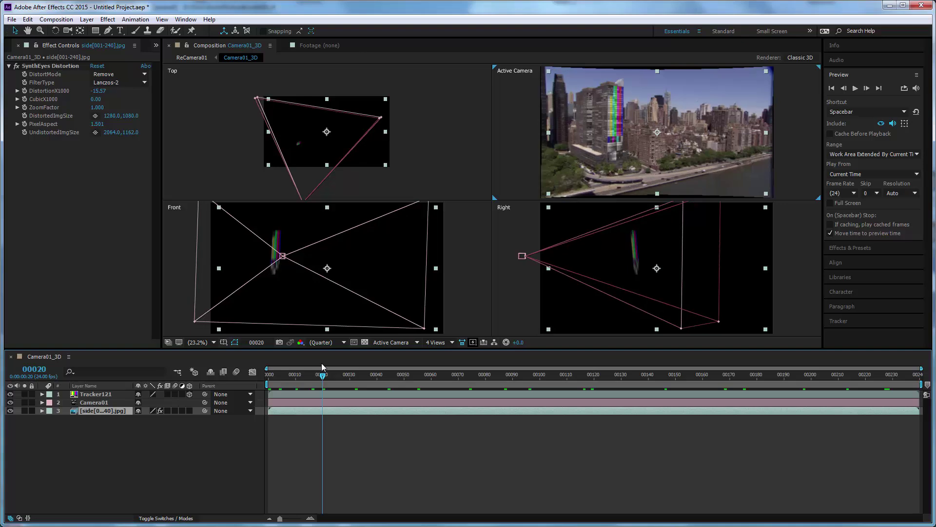
left_click(855, 88)
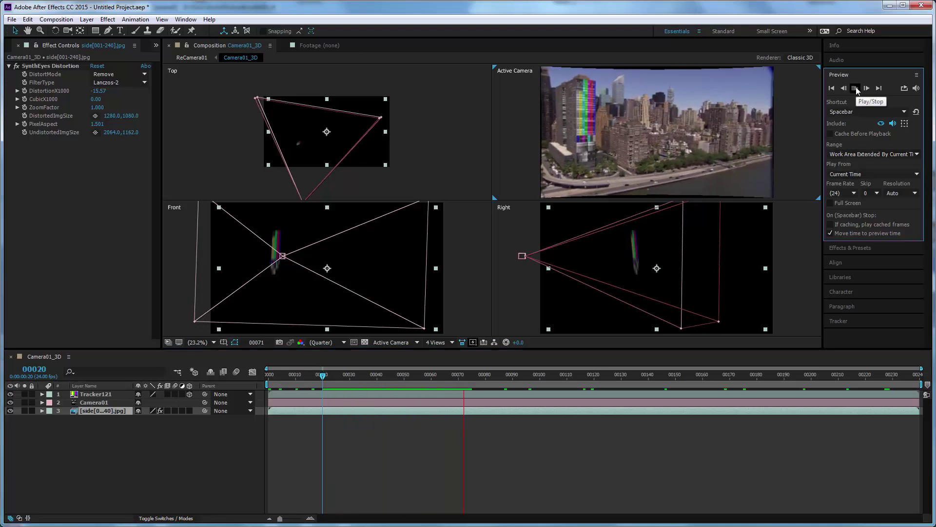
left_click(856, 89)
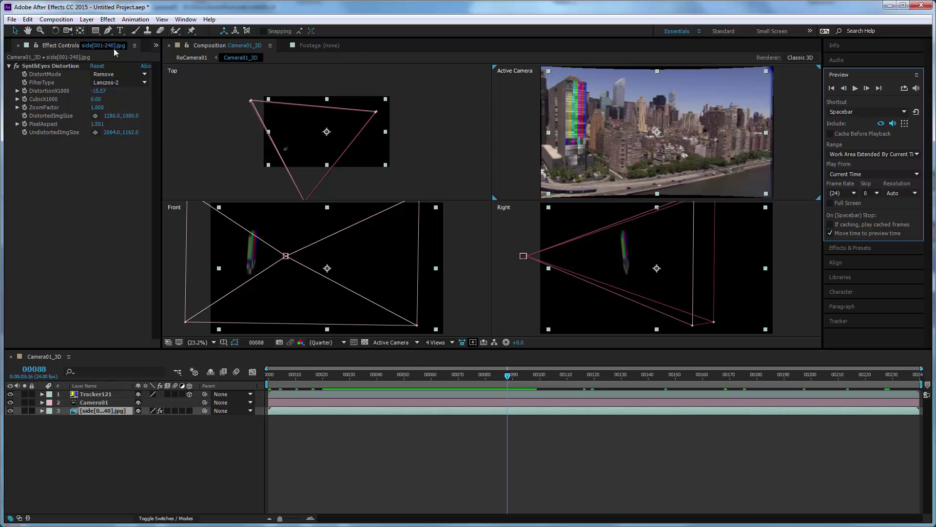
Open the ReCamera01 composition and display it in a single view.
left_click(155, 46)
left_click(165, 57)
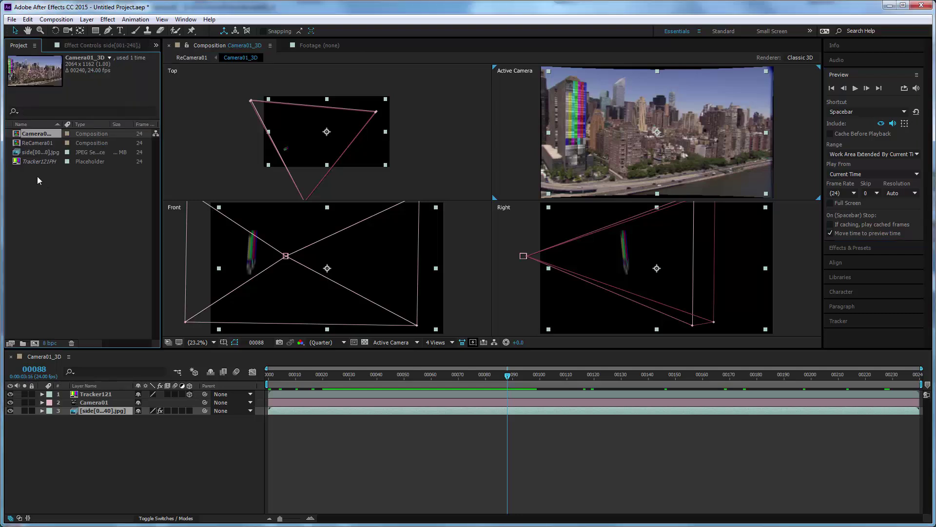
double_click(35, 144)
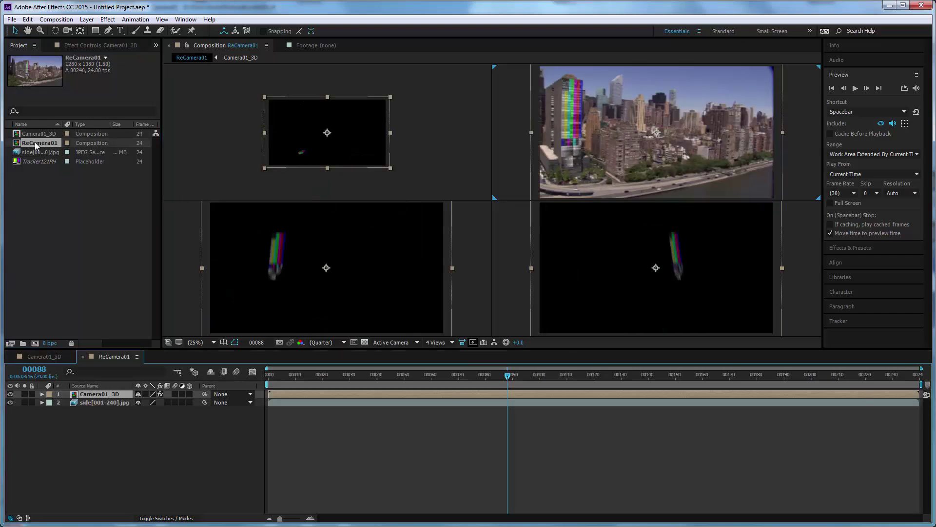
left_click_drag(35, 145, 401, 353)
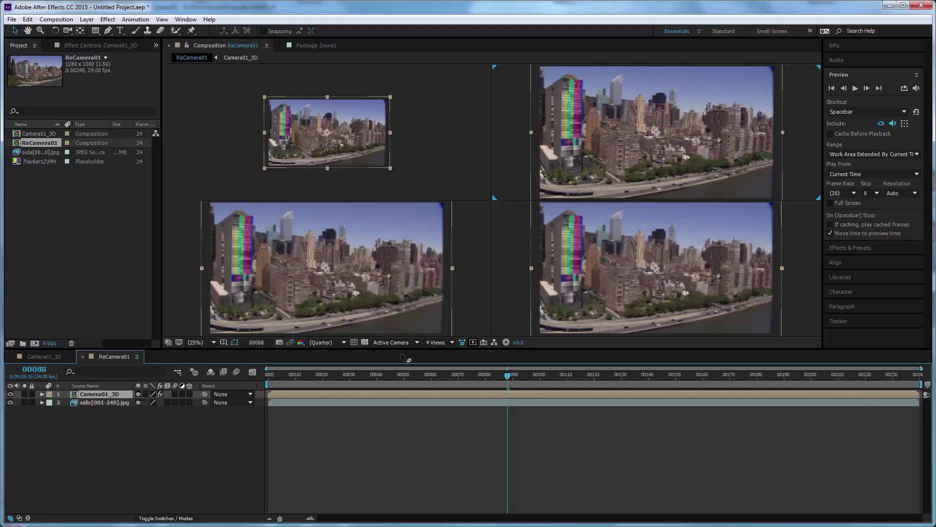
left_click(451, 342)
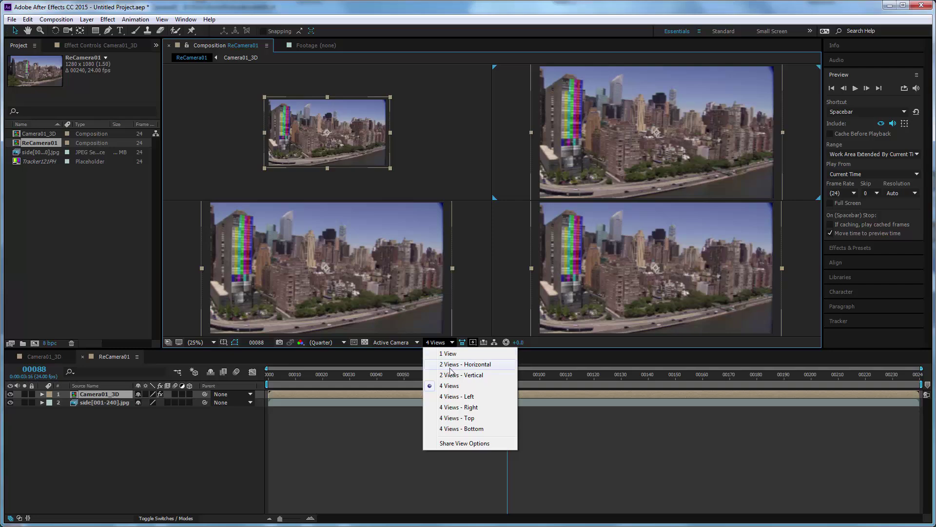
left_click(447, 354)
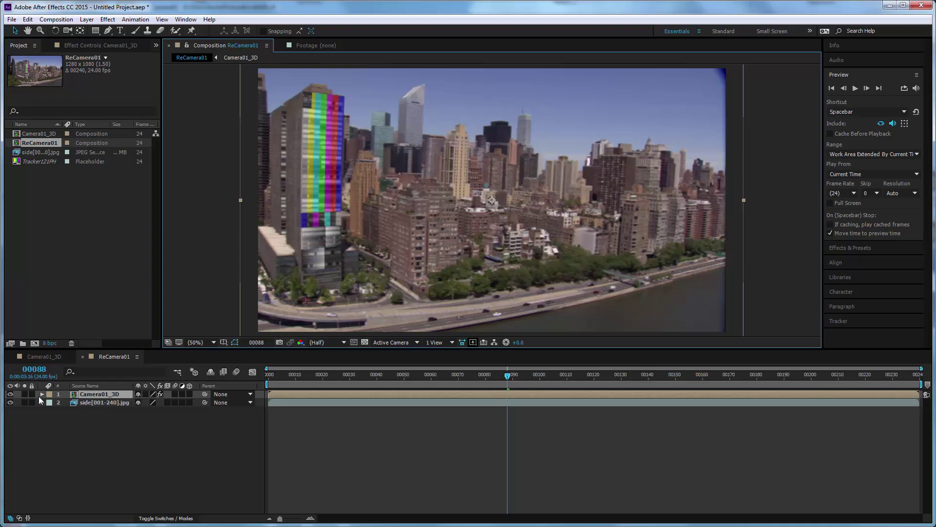
Hide the side[001-240].jpg footage layer in the Camera01_3D composition.
left_click(31, 133)
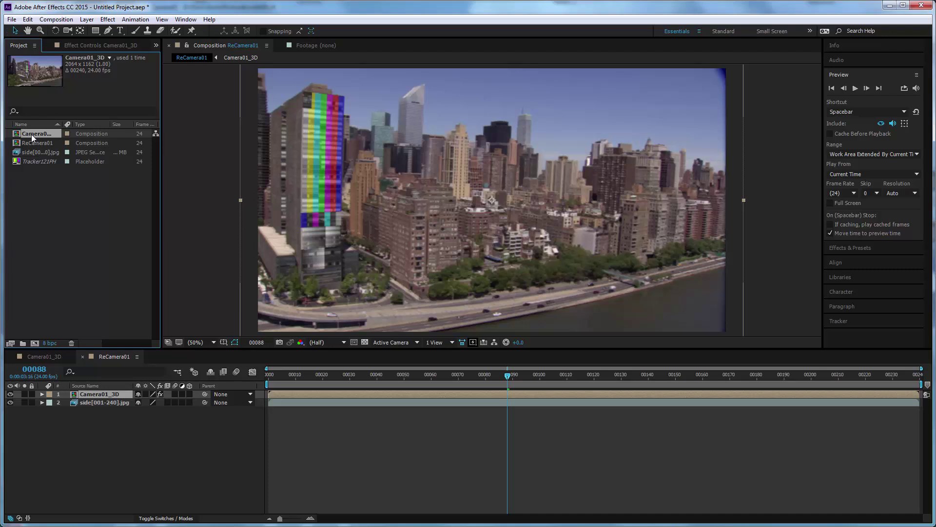
double_click(31, 134)
left_click(73, 423)
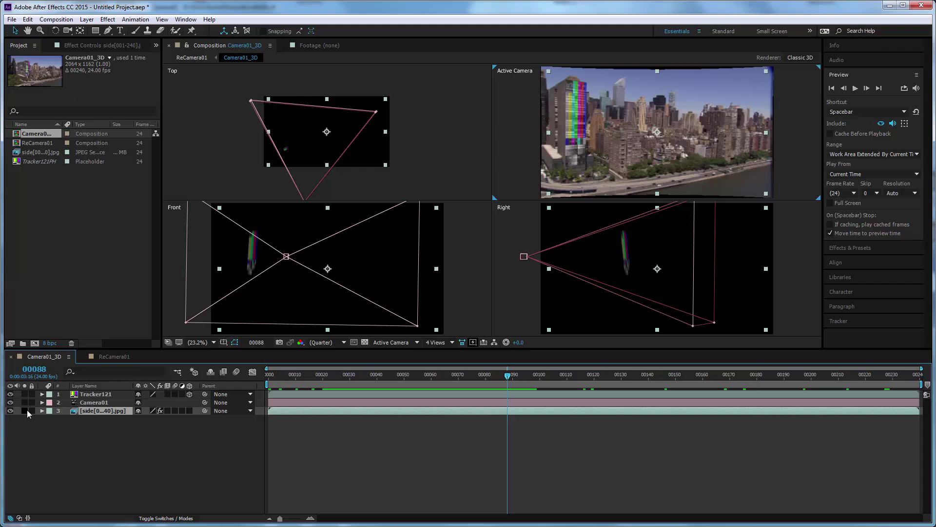
left_click(10, 411)
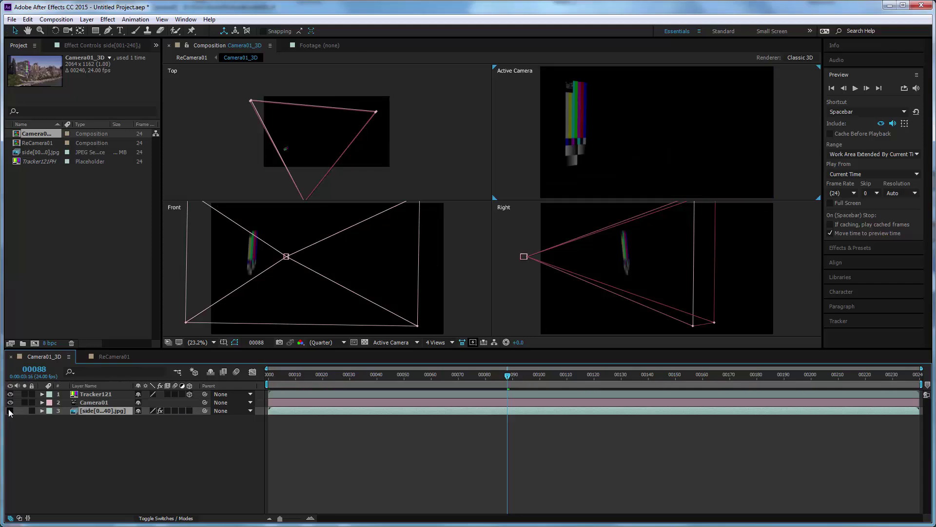
Return to ReCamera01, examine the colour-bar insert on the tower face up close, and fit the composition in the viewer.
double_click(38, 143)
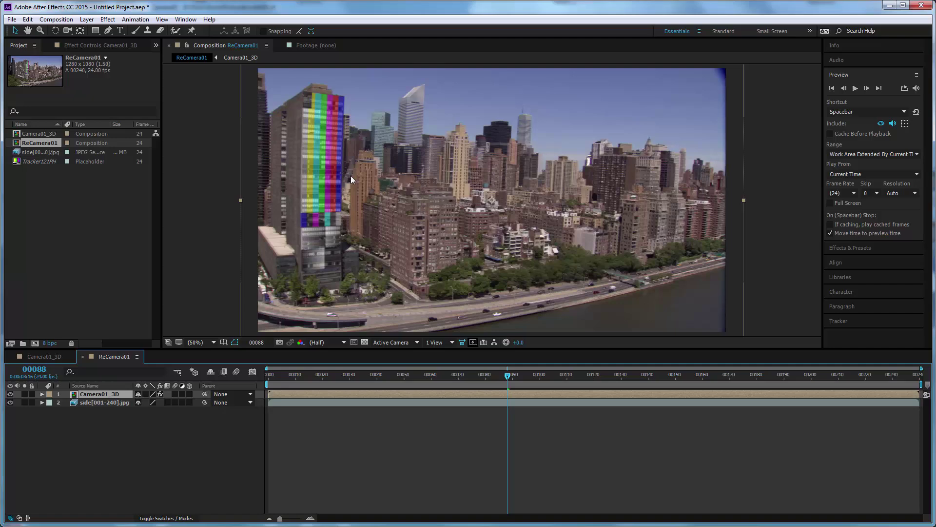
key("h")
left_click_drag(317, 197, 454, 209)
scroll(481, 196, "up", 4)
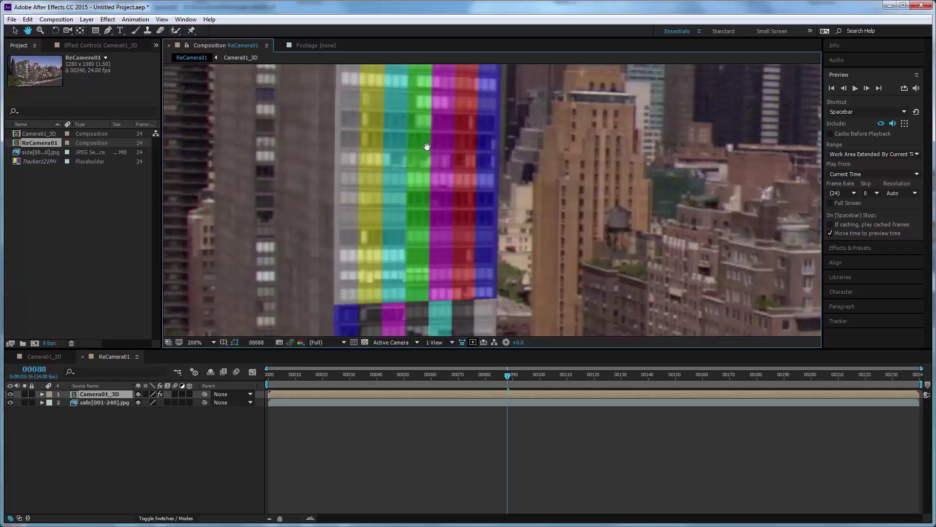
left_click_drag(430, 129, 416, 270)
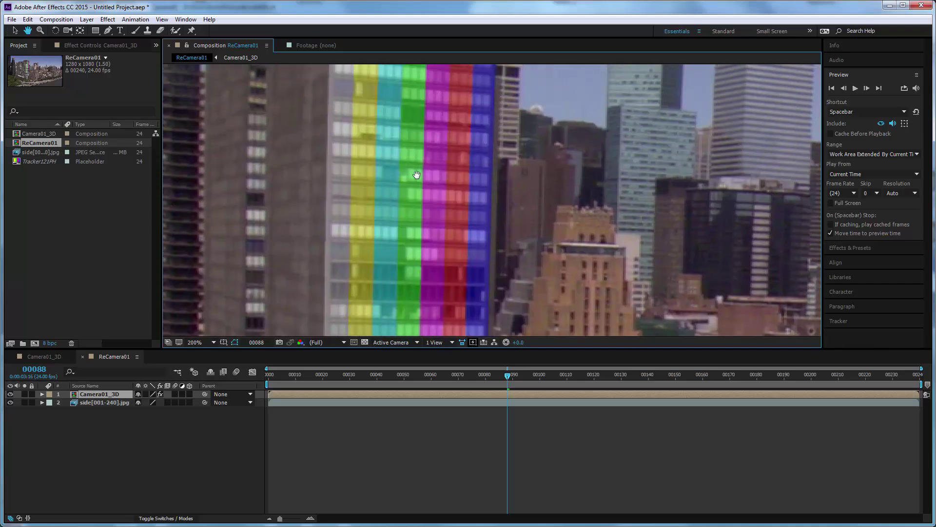
key("comma")
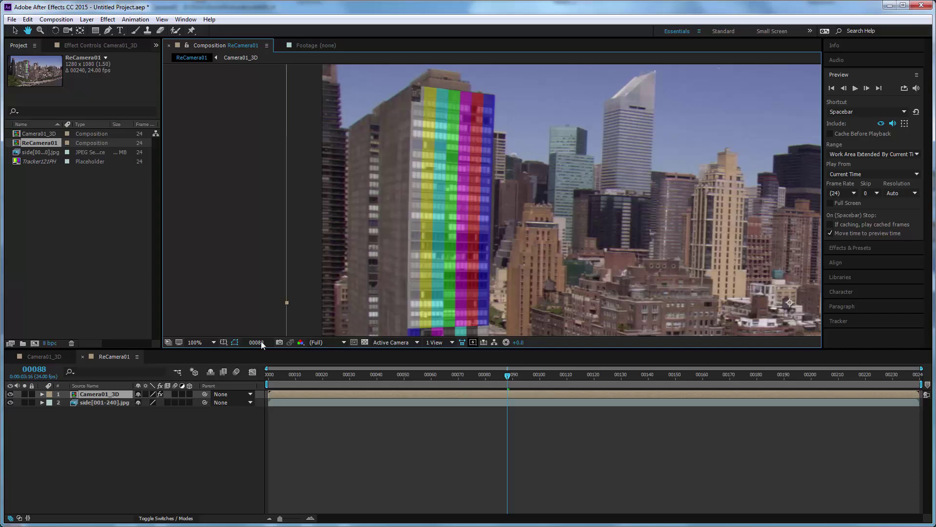
left_click(209, 341)
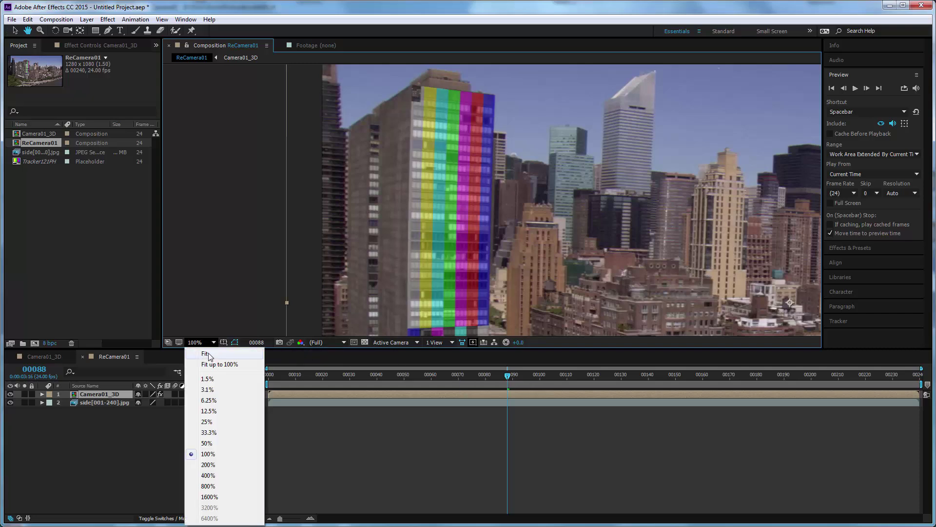
left_click(205, 355)
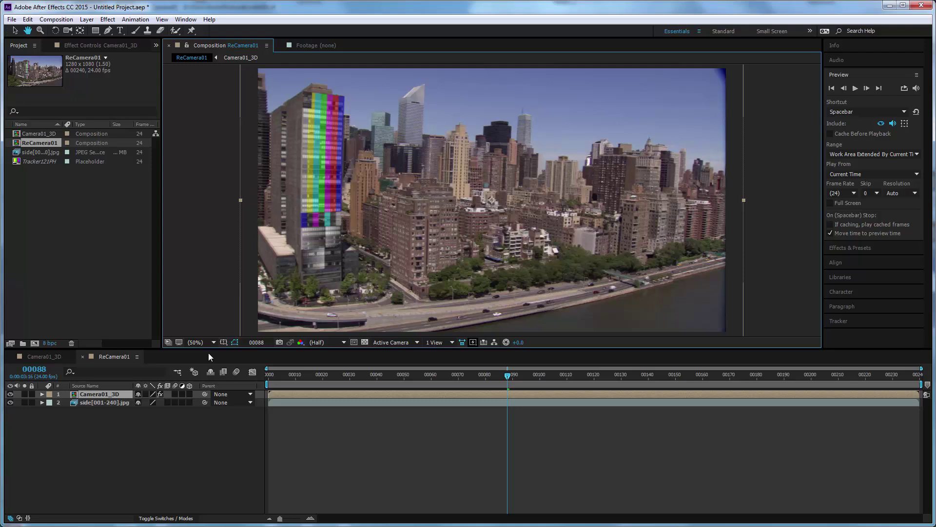